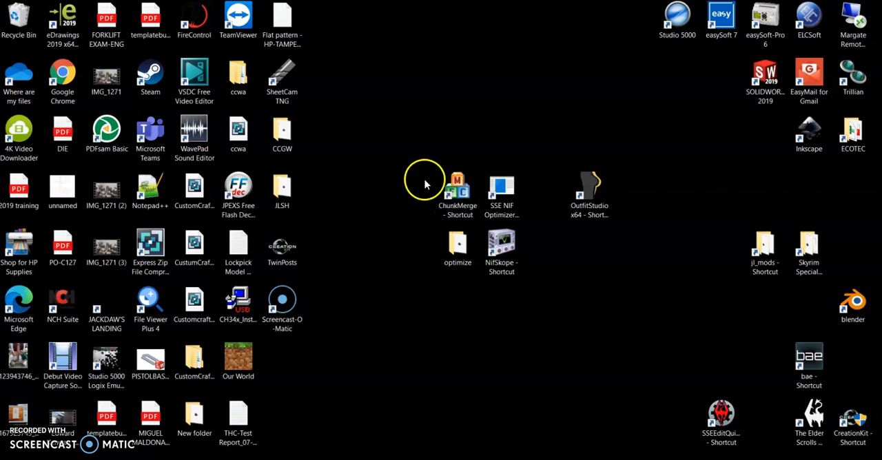
{"action": "mouse_move", "coordinate": [402, 143]}
{"action": "left_mouse_down"}
{"action": "mouse_move", "coordinate": [549, 323]}
{"action": "mouse_move", "coordinate": [530, 259]}
{"action": "mouse_move", "coordinate": [443, 150]}
{"action": "mouse_move", "coordinate": [549, 311]}
{"action": "mouse_move", "coordinate": [405, 142]}
{"action": "left_mouse_up"}
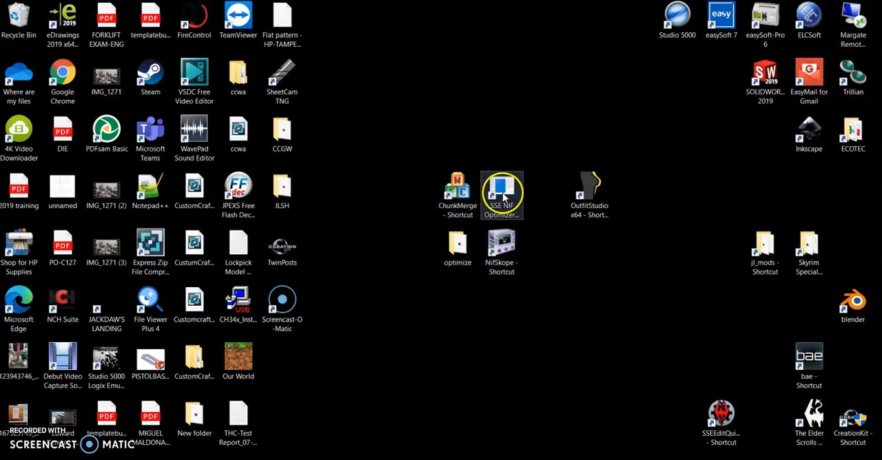
{"action": "left_click", "coordinate": [504, 198]}
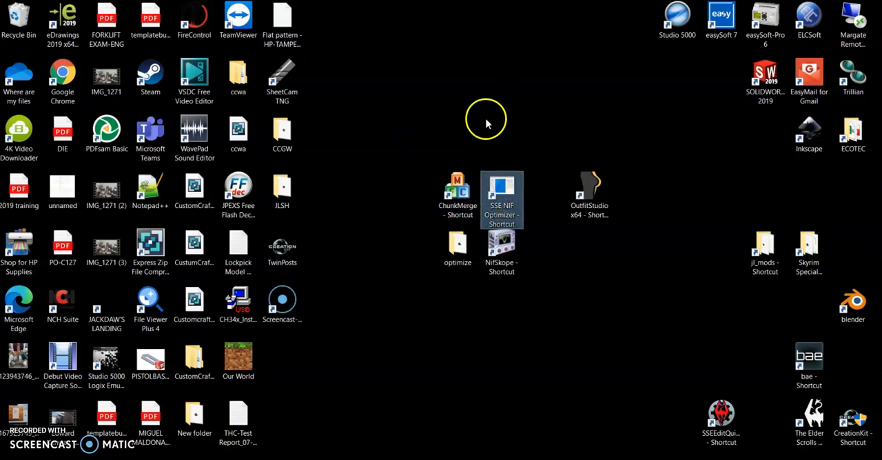
{"action": "left_click", "coordinate": [463, 193]}
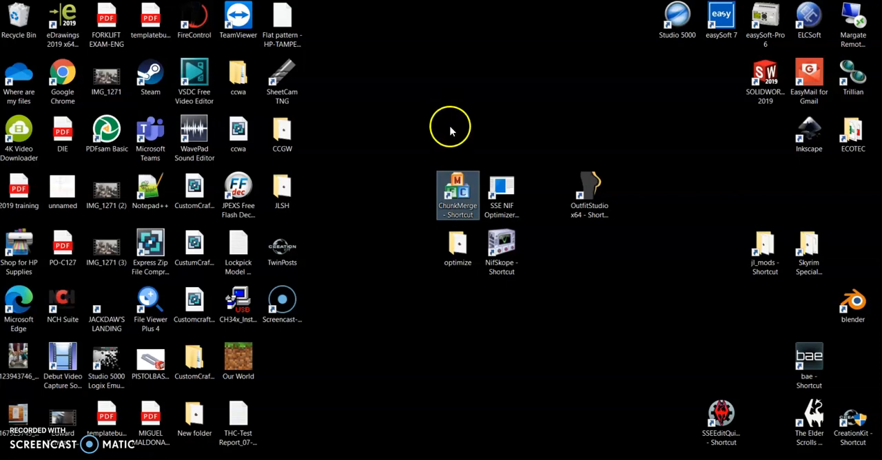
{"action": "left_click", "coordinate": [508, 262]}
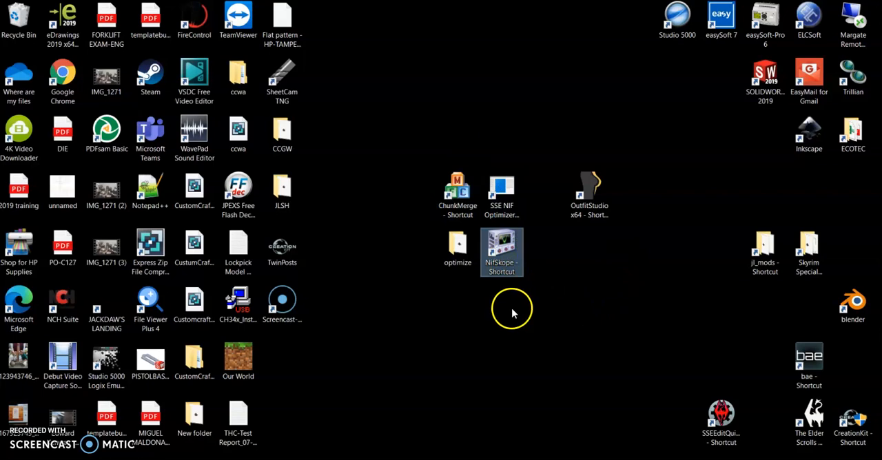
Delete the JL_JournalShelf file from the optimize folder on the desktop and close the folder.
{"action": "left_click", "coordinate": [460, 250]}
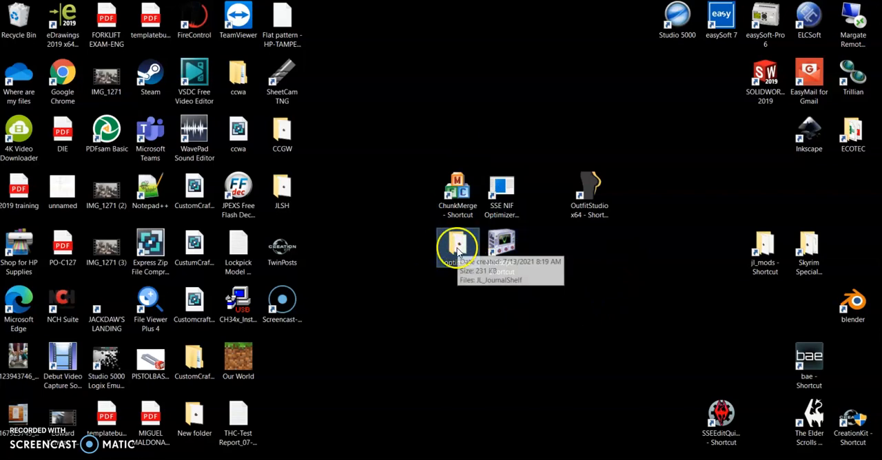
{"action": "left_click", "coordinate": [458, 251]}
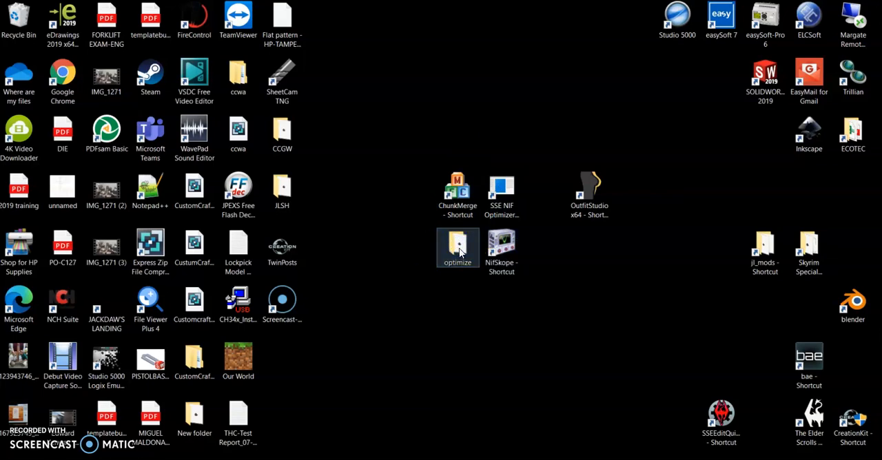
{"action": "double_click", "coordinate": [460, 251]}
{"action": "left_click", "coordinate": [445, 151]}
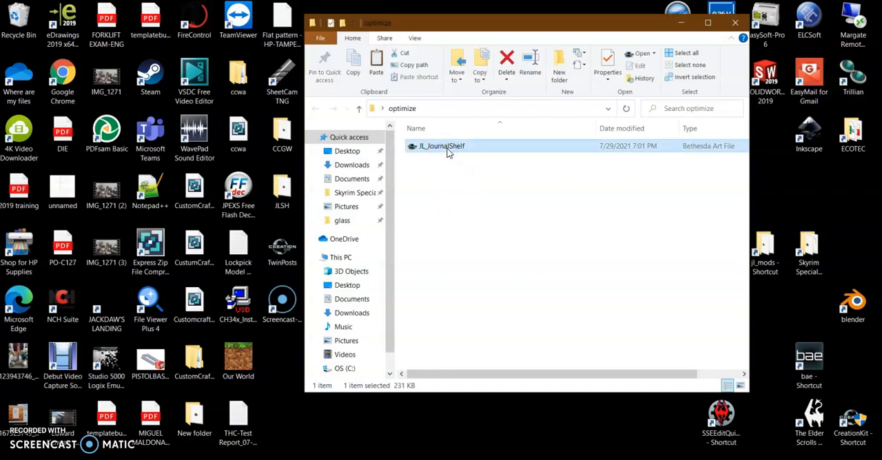
{"action": "key", "text": "Delete"}
{"action": "left_click", "coordinate": [452, 151]}
{"action": "left_click", "coordinate": [735, 26]}
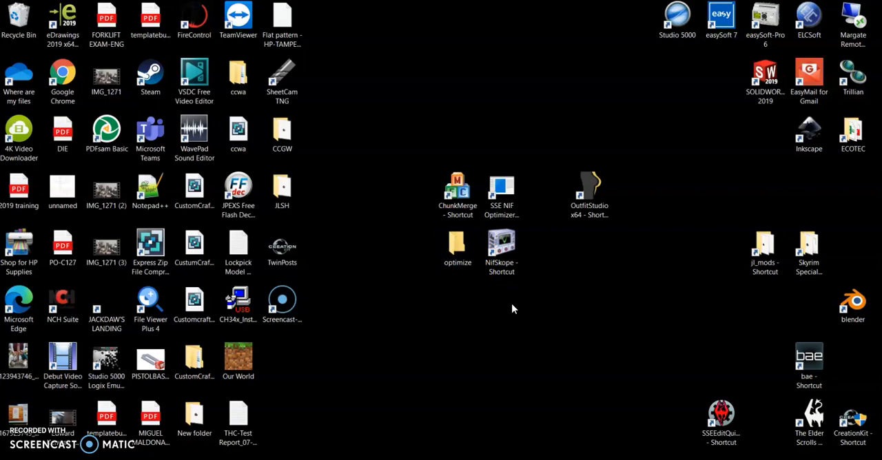
Start NifSkope and browse for a file to open in the Skyrim Special Edition Data, Meshes, clutter folder.
{"action": "left_click", "coordinate": [509, 264]}
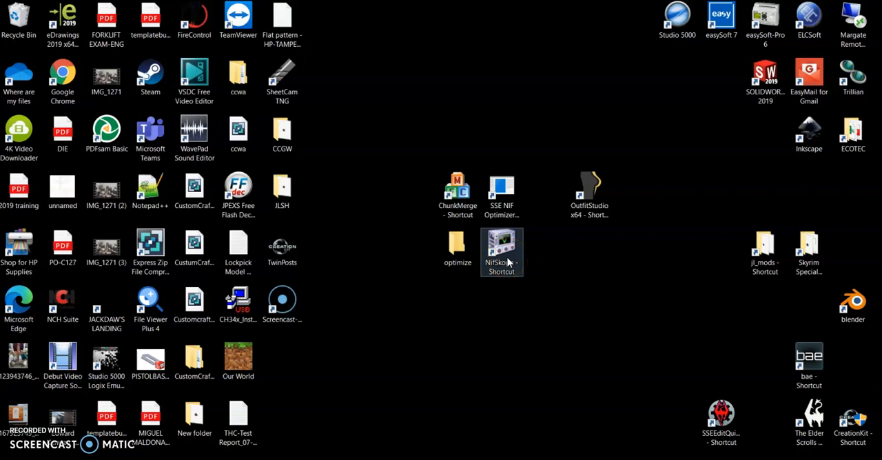
{"action": "double_click", "coordinate": [510, 243]}
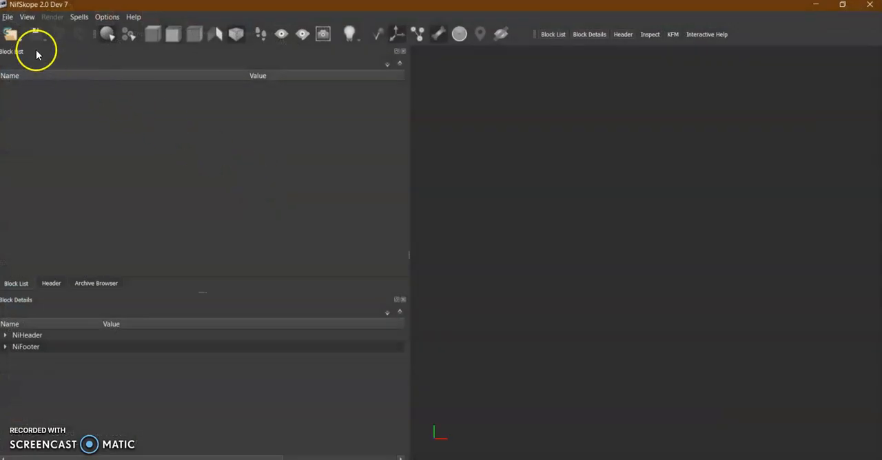
{"action": "left_click", "coordinate": [14, 38]}
{"action": "left_click", "coordinate": [29, 52]}
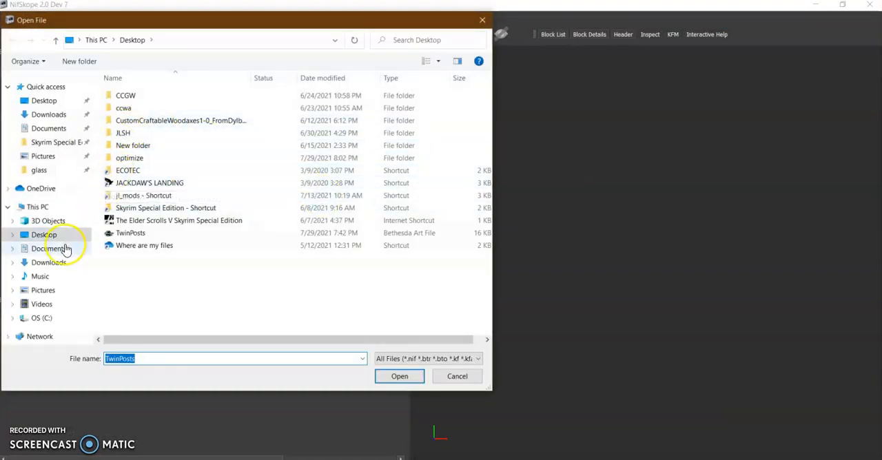
{"action": "left_click", "coordinate": [55, 142]}
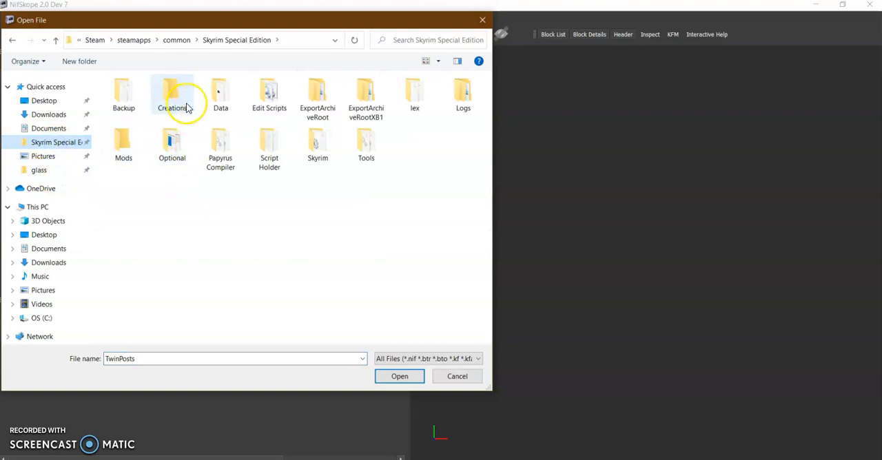
{"action": "double_click", "coordinate": [222, 105]}
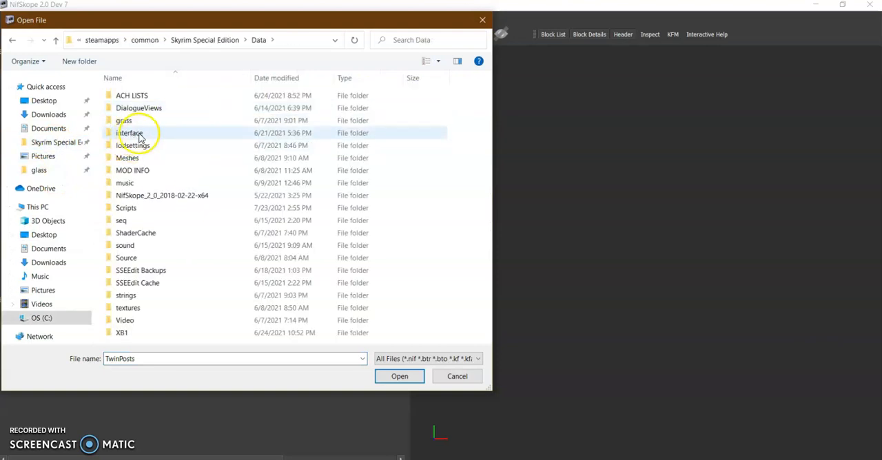
{"action": "double_click", "coordinate": [135, 158]}
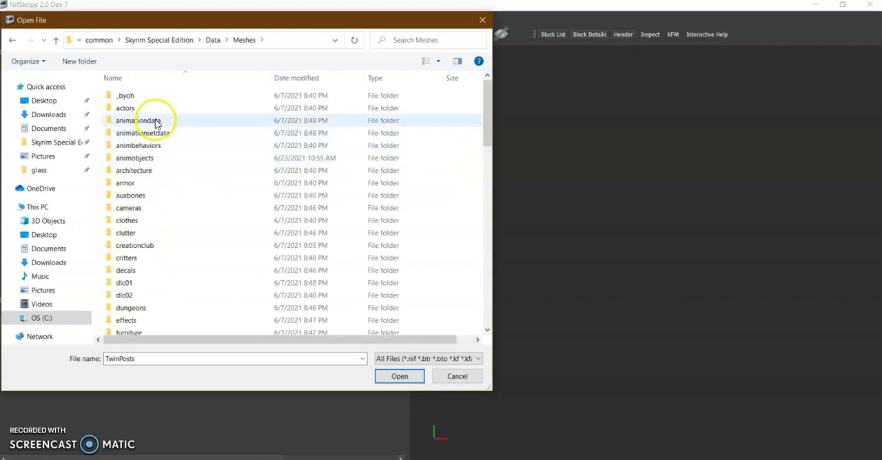
{"action": "double_click", "coordinate": [127, 233]}
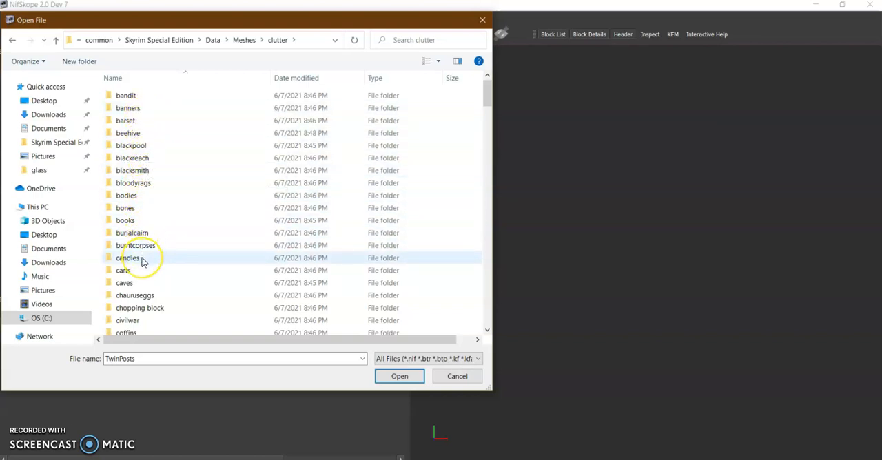
Open the barrel02 mesh from the clutter folder.
{"action": "scroll", "coordinate": [142, 263], "scroll_direction": "down", "scroll_amount": 20}
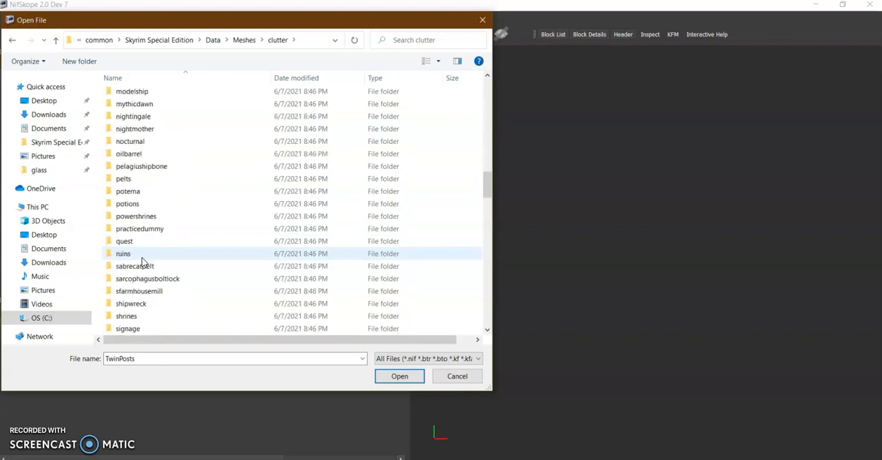
{"action": "scroll", "coordinate": [143, 266], "scroll_direction": "down", "scroll_amount": 8}
{"action": "scroll", "coordinate": [143, 267], "scroll_direction": "up", "scroll_amount": 1}
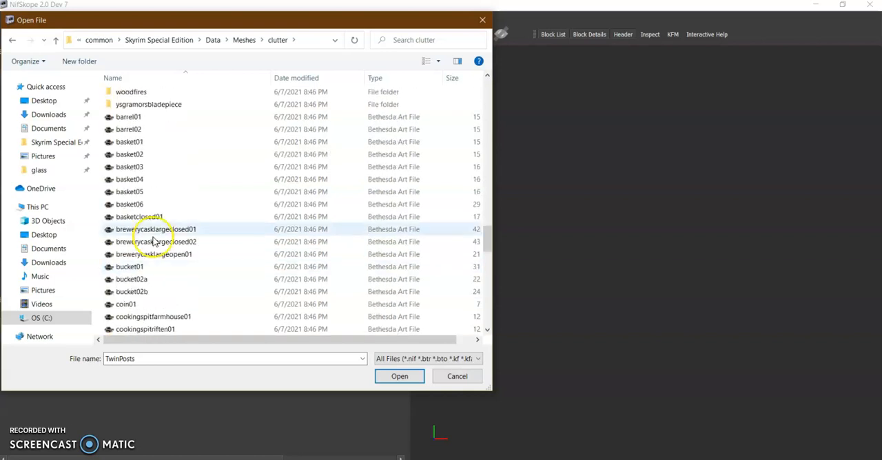
{"action": "left_click", "coordinate": [144, 129]}
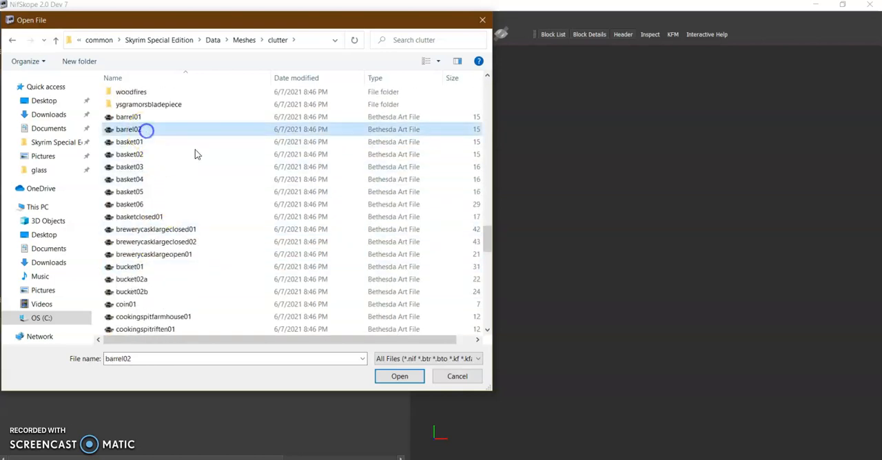
{"action": "left_click", "coordinate": [408, 378]}
Turn on the collision display and view the barrel's collision mesh from above.
{"action": "left_click_drag", "start_coordinate": [616, 301], "coordinate": [629, 290]}
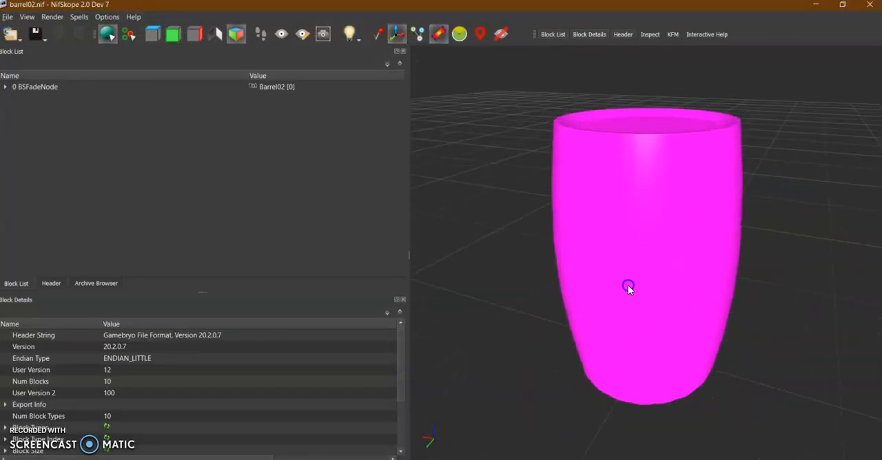
{"action": "left_click", "coordinate": [377, 33]}
{"action": "left_click_drag", "start_coordinate": [533, 227], "coordinate": [565, 219]}
{"action": "left_click_drag", "start_coordinate": [607, 152], "coordinate": [605, 166]}
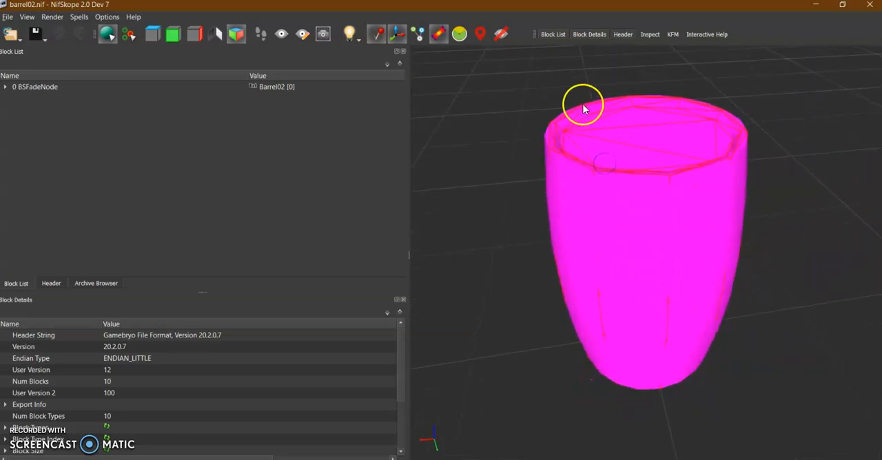
Remove the BSTriShape branch under the barrel's BSFadeNode, leaving the collision object in place.
{"action": "left_click", "coordinate": [6, 87]}
{"action": "left_click", "coordinate": [33, 124]}
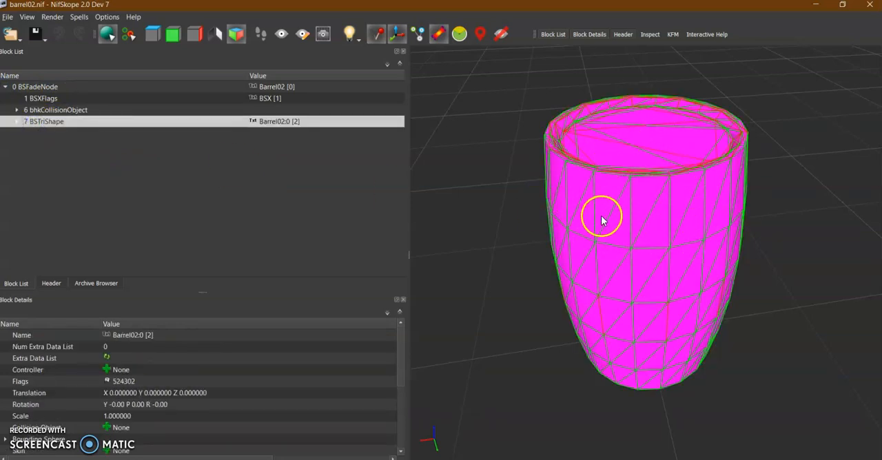
{"action": "right_click", "coordinate": [46, 123]}
{"action": "mouse_move", "coordinate": [82, 116]}
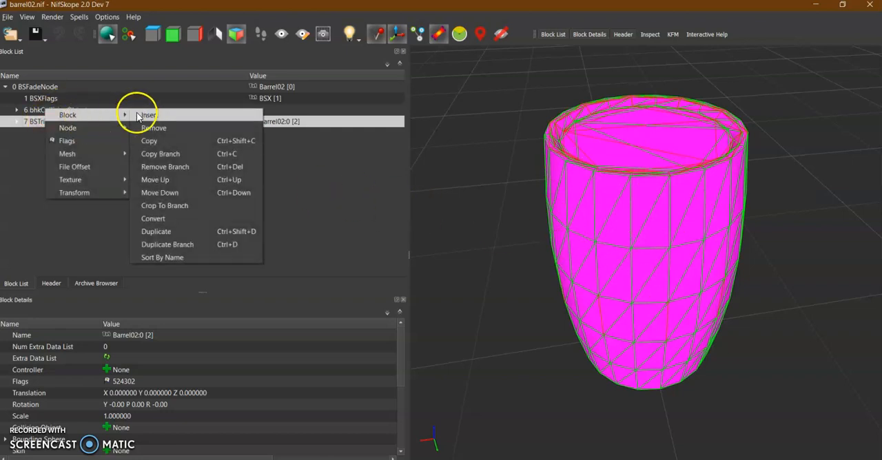
{"action": "left_click", "coordinate": [161, 167]}
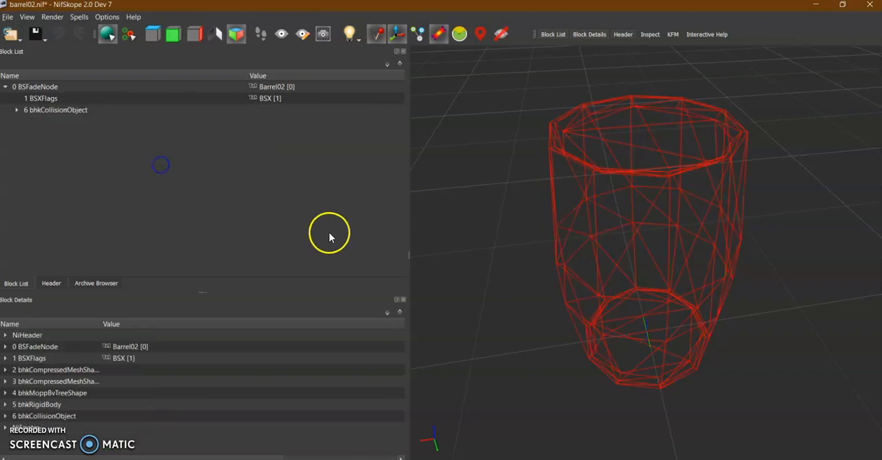
{"action": "left_click_drag", "start_coordinate": [586, 239], "coordinate": [639, 208]}
{"action": "left_click", "coordinate": [374, 40]}
{"action": "left_click", "coordinate": [373, 42]}
{"action": "left_click_drag", "start_coordinate": [704, 186], "coordinate": [625, 224]}
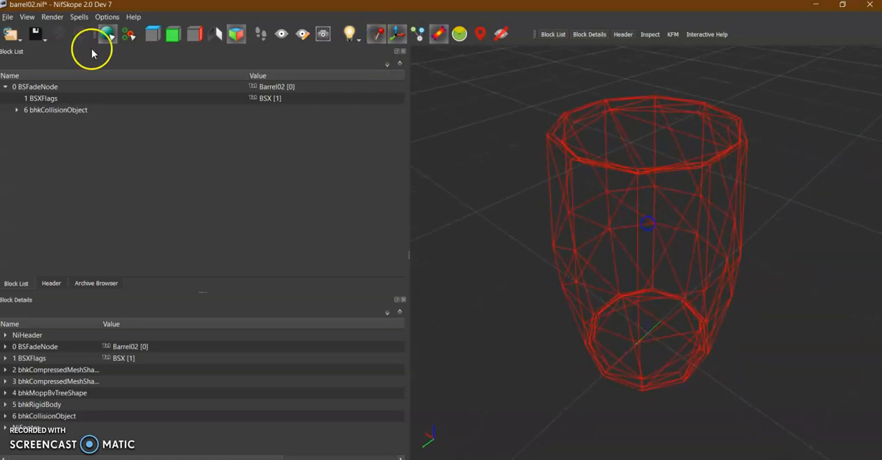
Save the collision-only barrel to the Desktop as a new NIF file named barrel02collisiontemplate.
{"action": "left_click", "coordinate": [47, 40]}
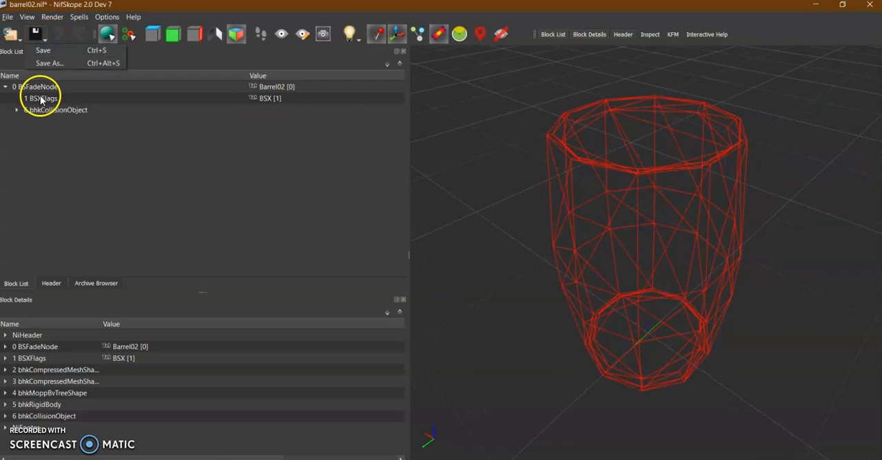
{"action": "left_click", "coordinate": [46, 64]}
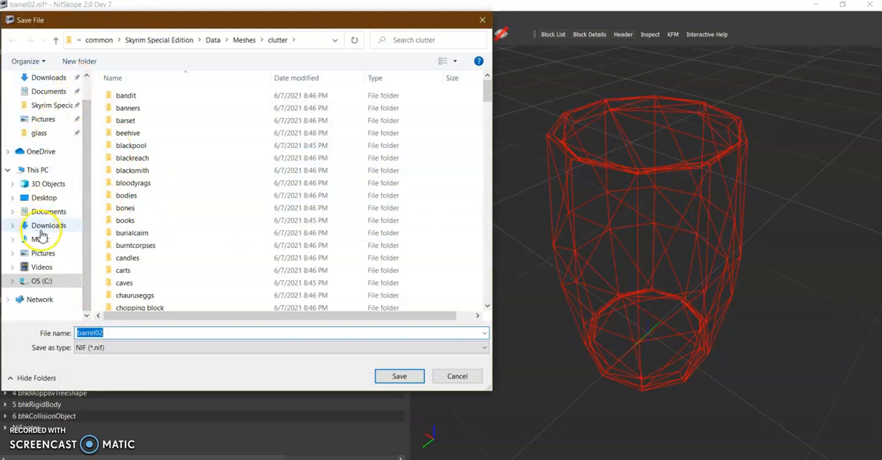
{"action": "left_click", "coordinate": [45, 200]}
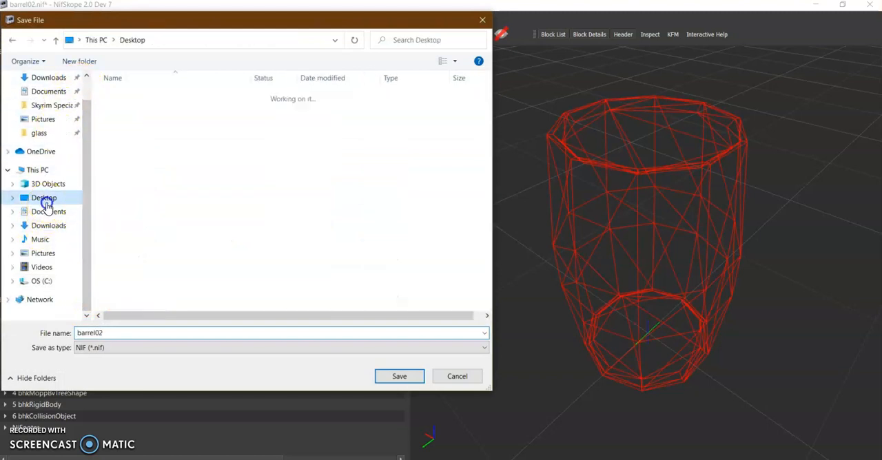
{"action": "left_click", "coordinate": [128, 334]}
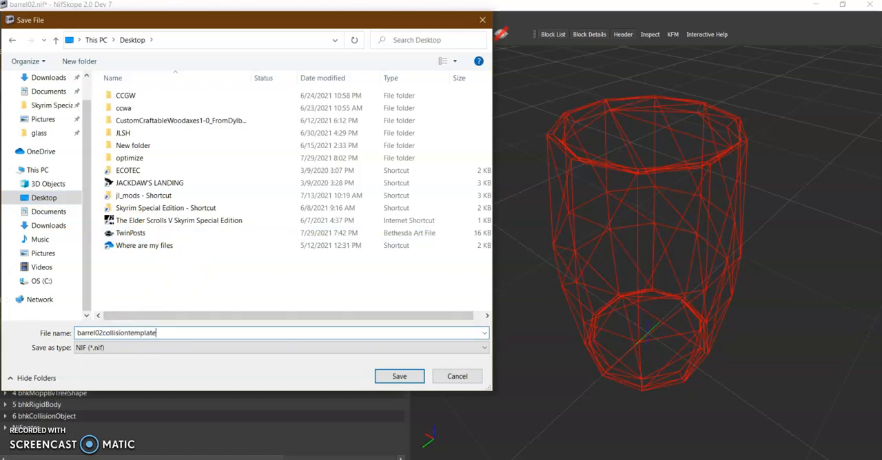
{"action": "left_click", "coordinate": [381, 375]}
Close NifSkope and move the barrel02collisiontemplate file to an empty area of the desktop.
{"action": "left_click", "coordinate": [870, 6]}
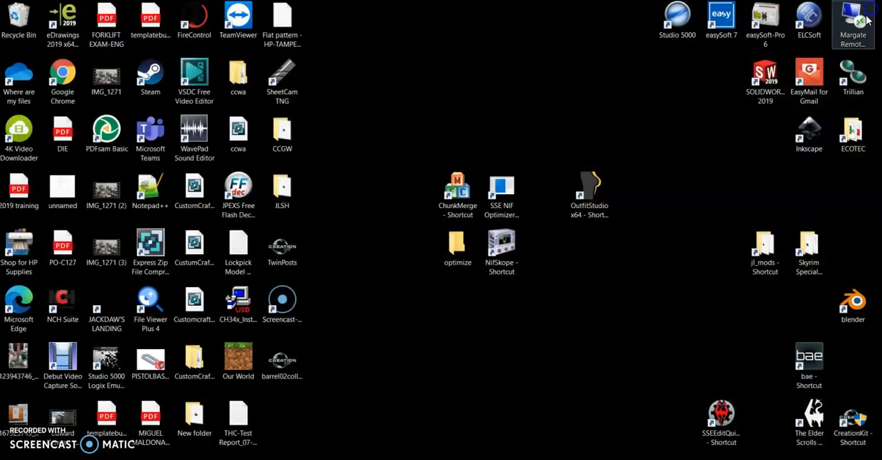
{"action": "left_click_drag", "start_coordinate": [294, 370], "coordinate": [368, 136]}
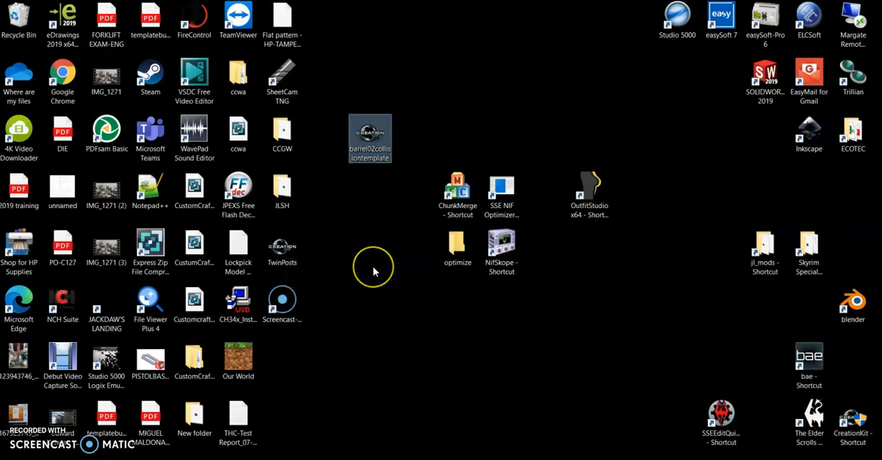
{"action": "left_click", "coordinate": [281, 264]}
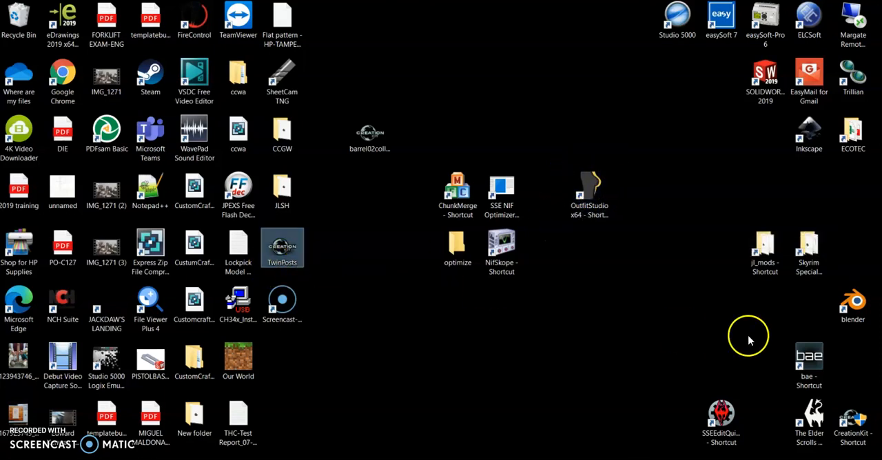
Restart NifSkope and open the recent file TwinPosts.nif, viewing both posts from the side.
{"action": "double_click", "coordinate": [495, 250]}
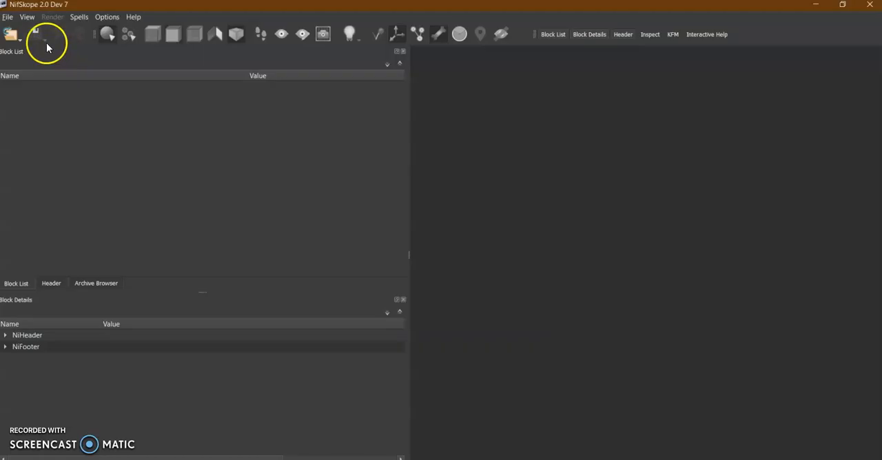
{"action": "left_click", "coordinate": [12, 34]}
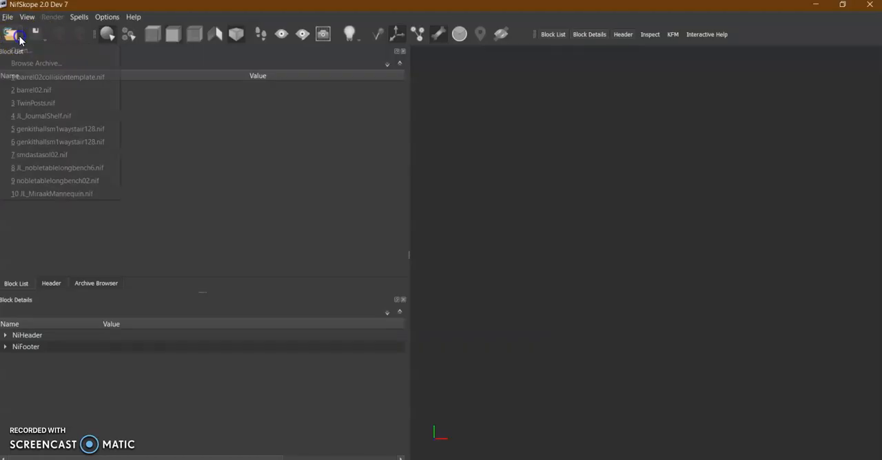
{"action": "left_click", "coordinate": [48, 105]}
{"action": "left_click_drag", "start_coordinate": [538, 270], "coordinate": [638, 317]}
{"action": "scroll", "coordinate": [638, 317], "scroll_direction": "down", "scroll_amount": 5}
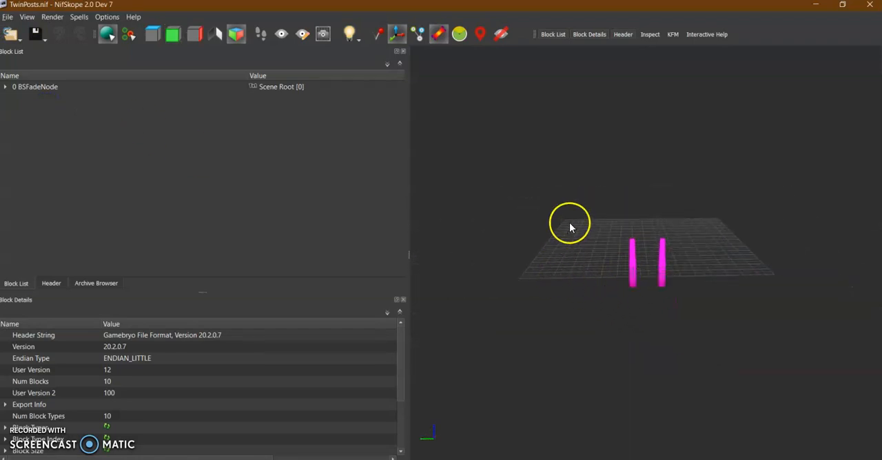
{"action": "scroll", "coordinate": [641, 287], "scroll_direction": "up", "scroll_amount": 5}
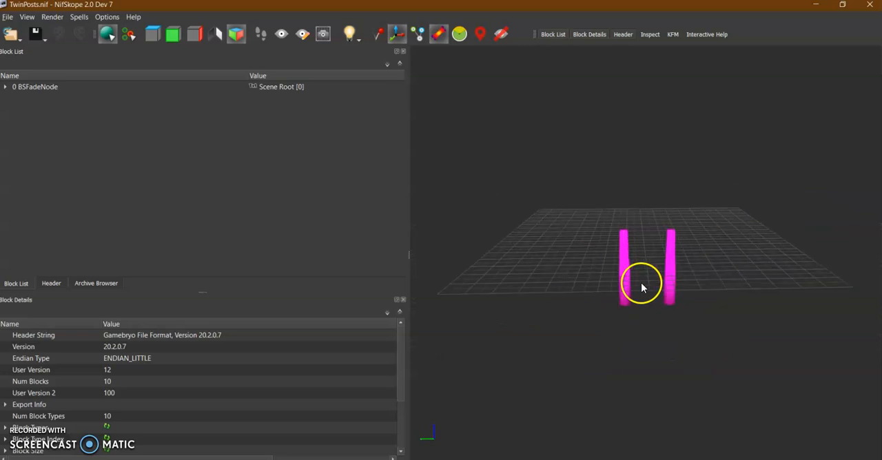
Turn on the collision display and inspect the red collision outlines around the two posts from several angles and distances.
{"action": "mouse_move", "coordinate": [642, 287]}
{"action": "left_mouse_down"}
{"action": "mouse_move", "coordinate": [545, 298]}
{"action": "mouse_move", "coordinate": [604, 305]}
{"action": "mouse_move", "coordinate": [575, 306]}
{"action": "left_mouse_up"}
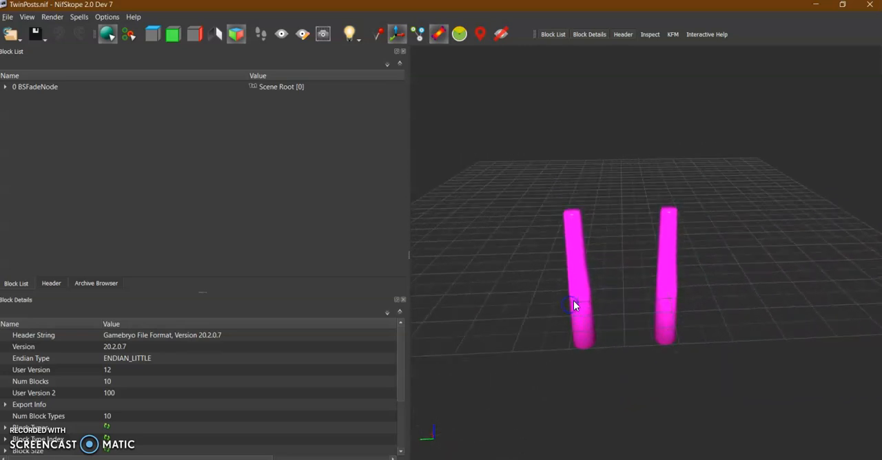
{"action": "left_click", "coordinate": [373, 37]}
{"action": "left_click_drag", "start_coordinate": [551, 260], "coordinate": [569, 254]}
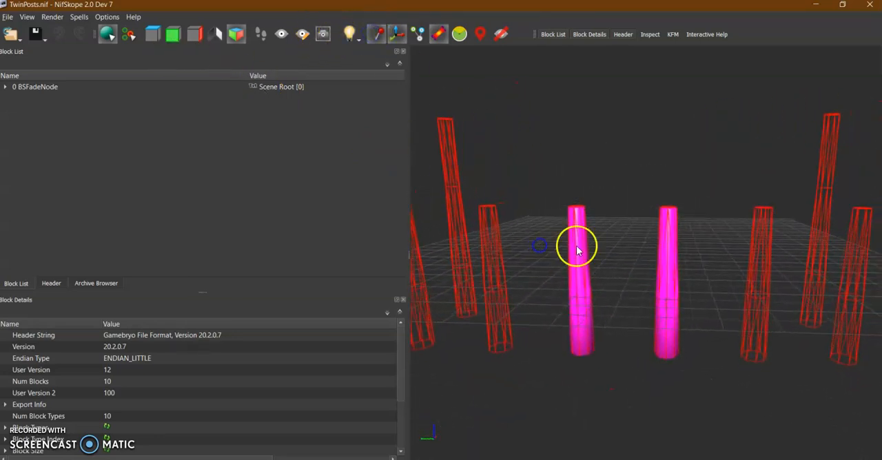
{"action": "scroll", "coordinate": [570, 291], "scroll_direction": "down", "scroll_amount": 3}
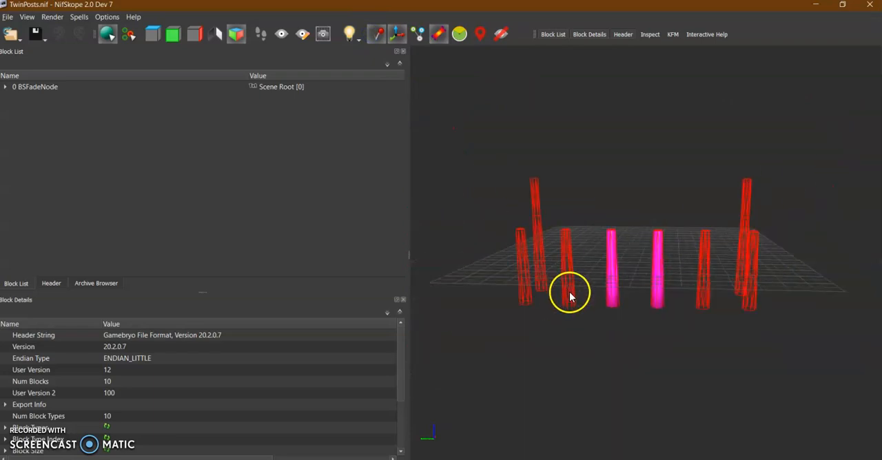
{"action": "scroll", "coordinate": [551, 280], "scroll_direction": "up", "scroll_amount": 3}
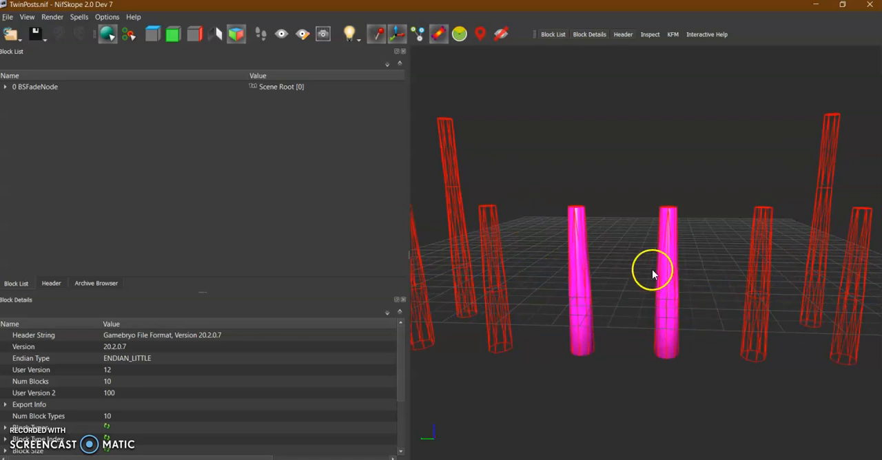
{"action": "left_click_drag", "start_coordinate": [551, 274], "coordinate": [522, 299]}
Remove the bhkCollisionObject branch under the BSFadeNode of the TwinPosts mesh, keeping its BSTriShape.
{"action": "left_click", "coordinate": [6, 88]}
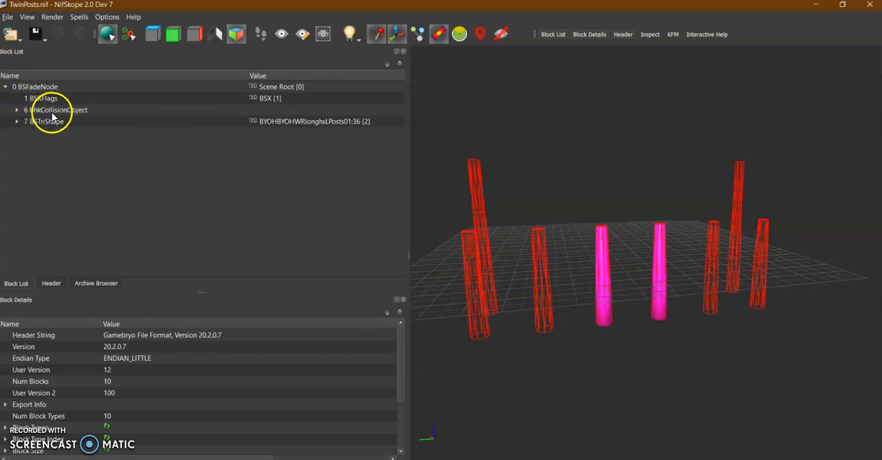
{"action": "left_click", "coordinate": [80, 112]}
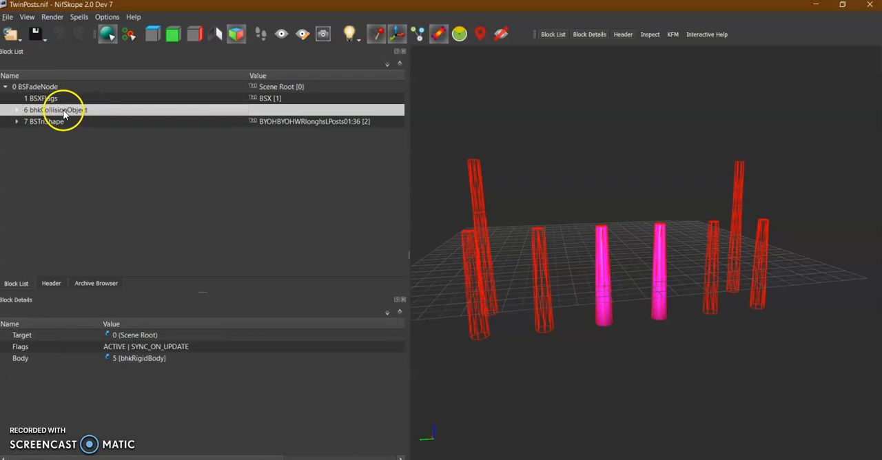
{"action": "left_click", "coordinate": [42, 126]}
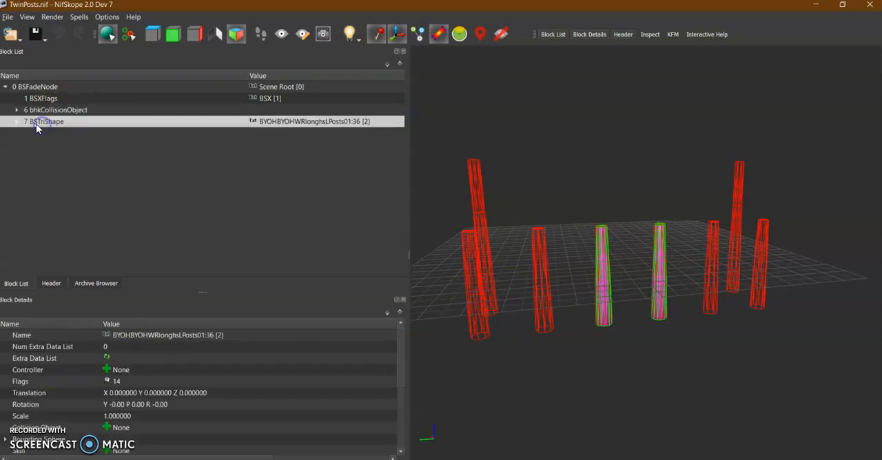
{"action": "left_click", "coordinate": [47, 112]}
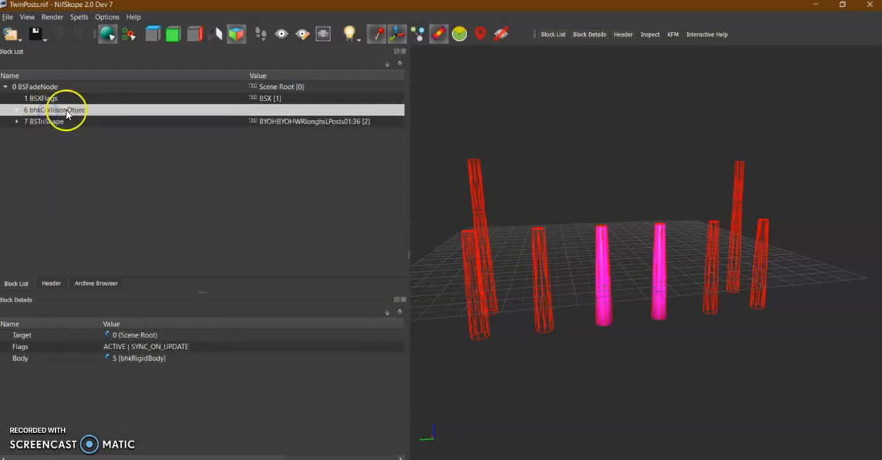
{"action": "right_click", "coordinate": [29, 112]}
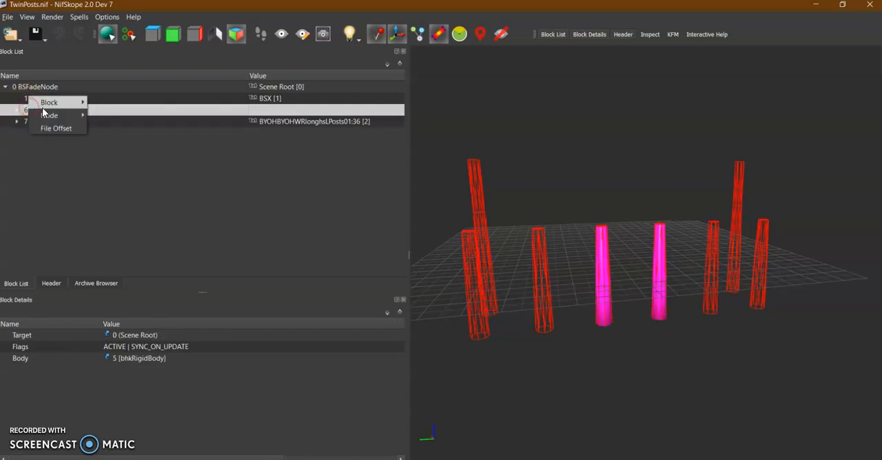
{"action": "mouse_move", "coordinate": [54, 103]}
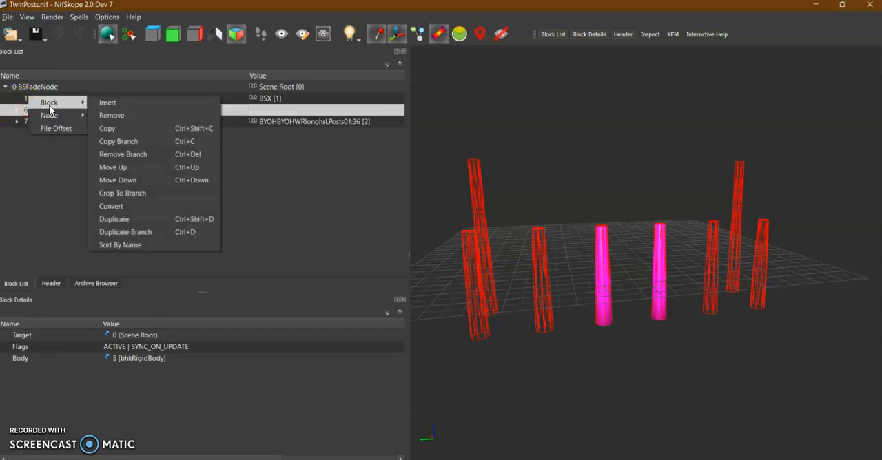
{"action": "left_click", "coordinate": [122, 157]}
{"action": "mouse_move", "coordinate": [565, 345]}
{"action": "left_mouse_down"}
{"action": "mouse_move", "coordinate": [545, 362]}
{"action": "mouse_move", "coordinate": [569, 354]}
{"action": "mouse_move", "coordinate": [567, 341]}
{"action": "left_mouse_up"}
{"action": "scroll", "coordinate": [567, 342], "scroll_direction": "up", "scroll_amount": 4}
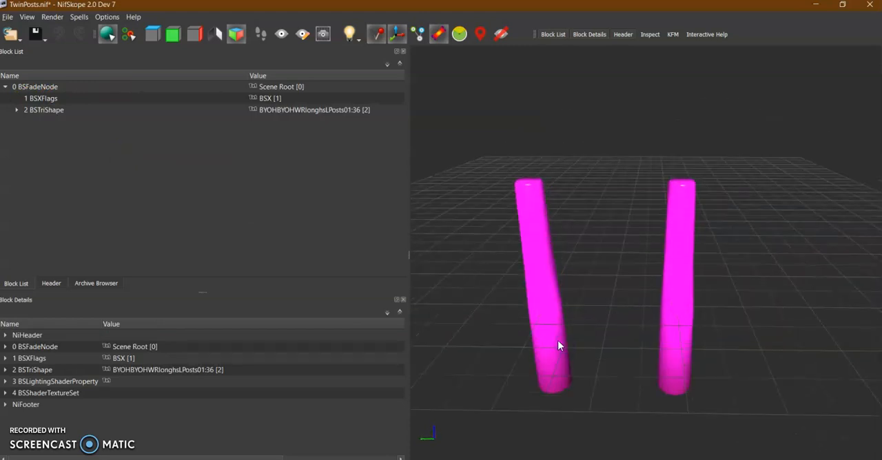
{"action": "scroll", "coordinate": [559, 343], "scroll_direction": "down", "scroll_amount": 1}
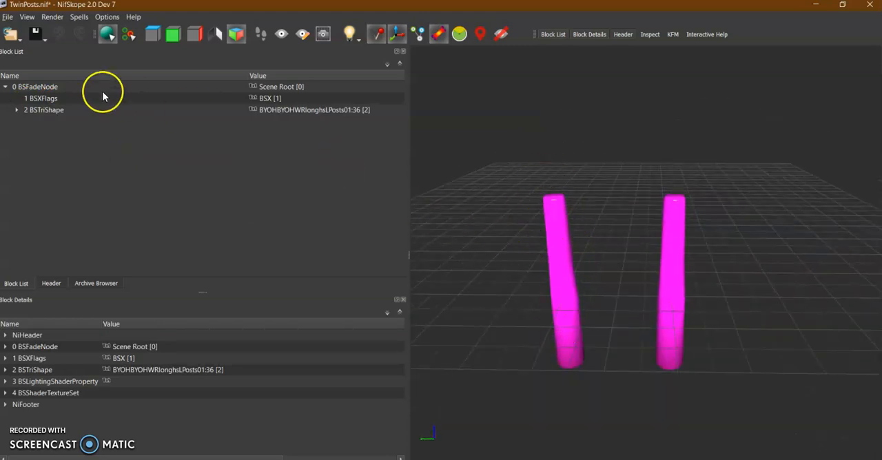
Save TwinPosts.nif over the existing file and close NifSkope.
{"action": "left_click", "coordinate": [45, 43]}
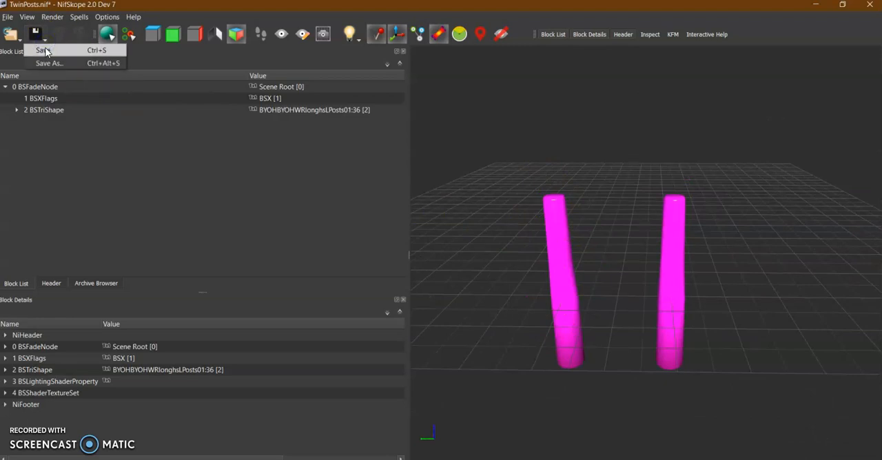
{"action": "left_click", "coordinate": [42, 51]}
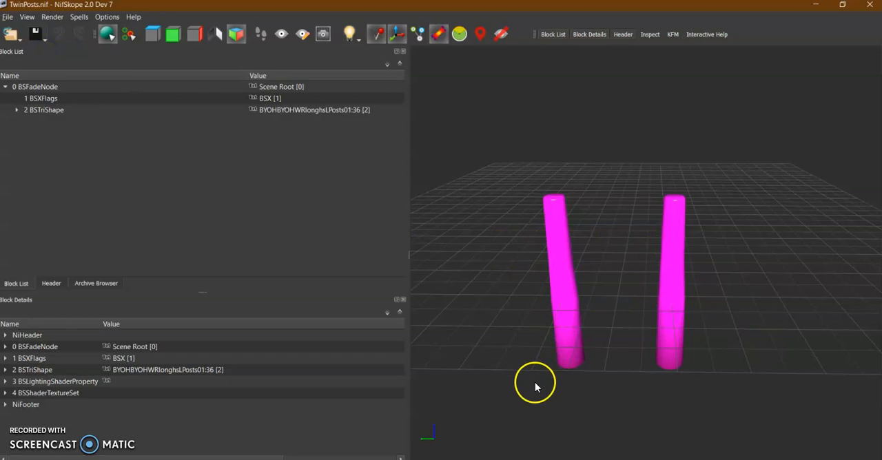
{"action": "left_click_drag", "start_coordinate": [551, 313], "coordinate": [575, 292]}
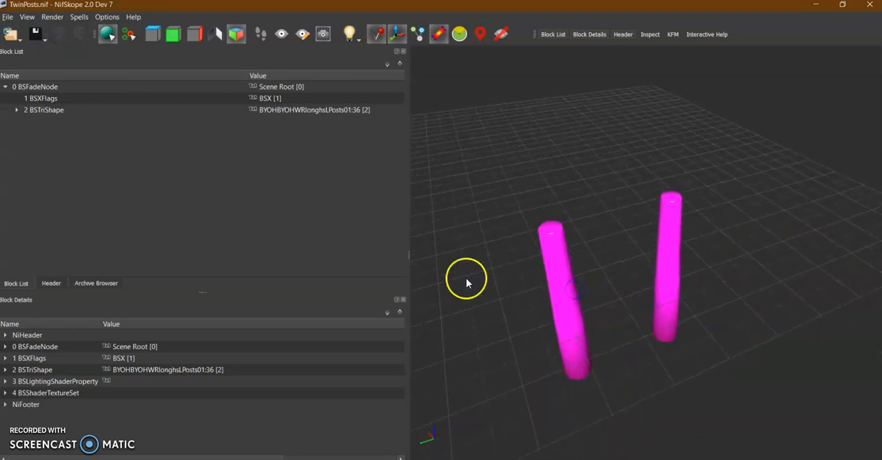
{"action": "left_click", "coordinate": [870, 7]}
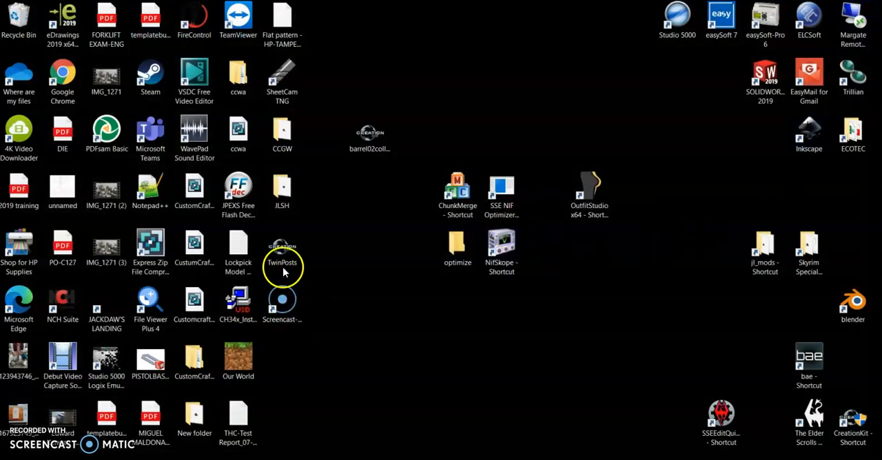
Move the TwinPosts file from the desktop into the optimize folder and make a copy of it there.
{"action": "left_click_drag", "start_coordinate": [290, 255], "coordinate": [457, 251]}
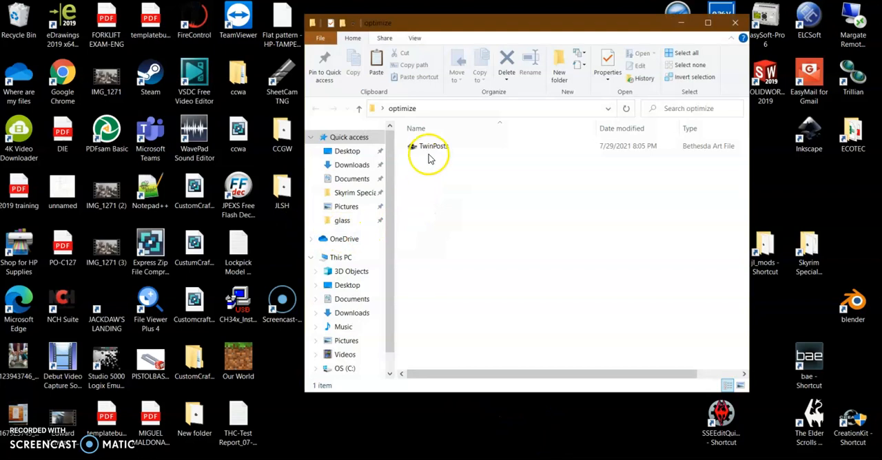
{"action": "right_click", "coordinate": [425, 148]}
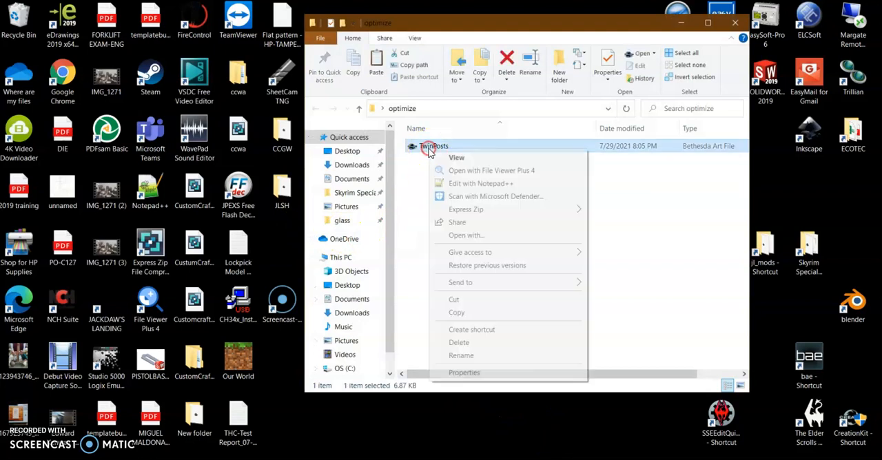
{"action": "left_click", "coordinate": [456, 311]}
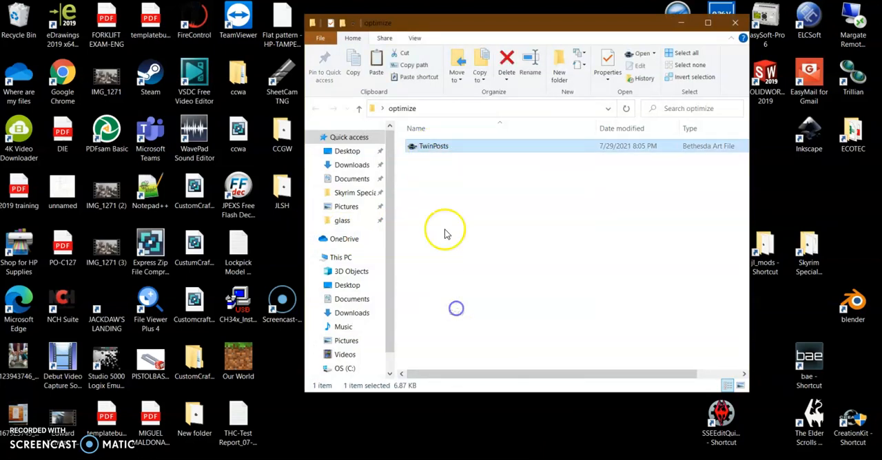
{"action": "right_click", "coordinate": [431, 188]}
{"action": "left_click", "coordinate": [473, 271]}
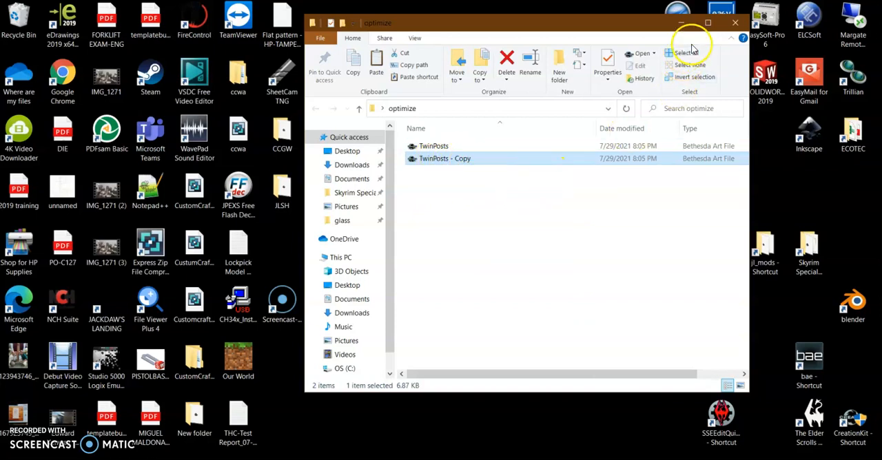
{"action": "left_click", "coordinate": [735, 23]}
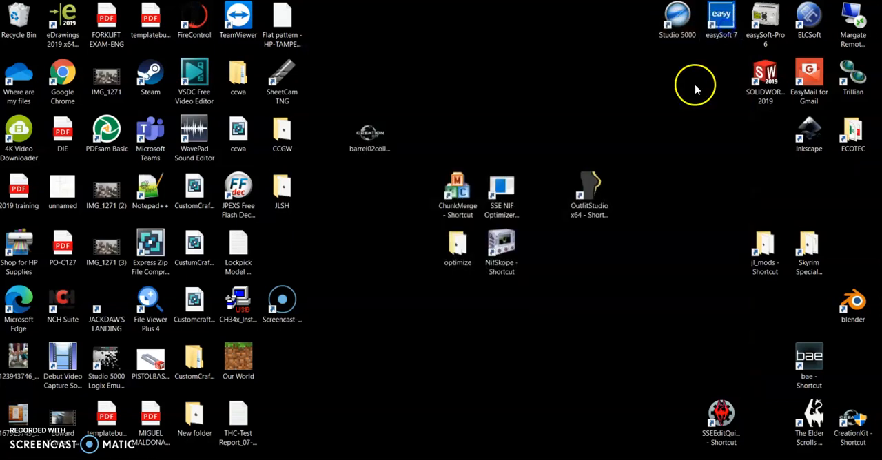
Open SSE NIF Optimizer, optimize the meshes in the desktop's optimize folder for LE, and minimize the program.
{"action": "double_click", "coordinate": [509, 199]}
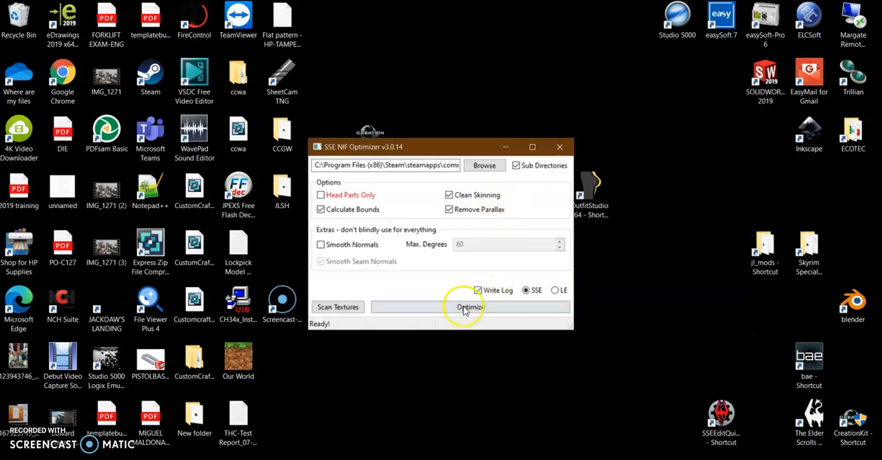
{"action": "left_click", "coordinate": [555, 291]}
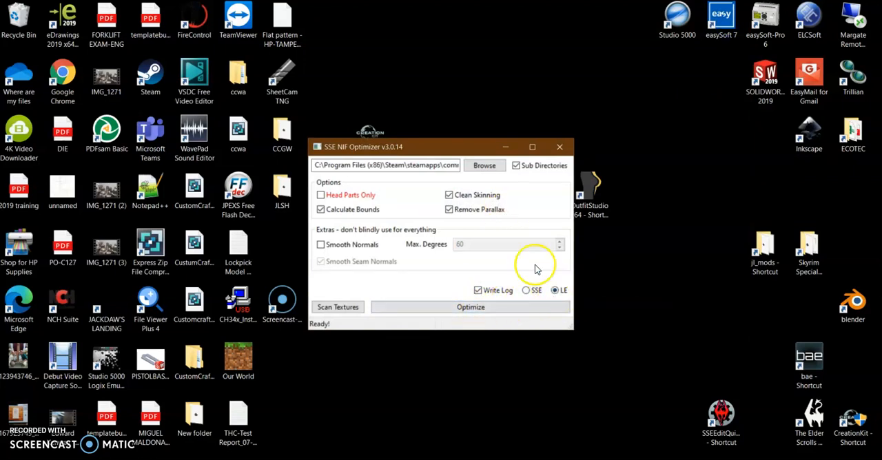
{"action": "left_click", "coordinate": [485, 166]}
{"action": "scroll", "coordinate": [364, 286], "scroll_direction": "down", "scroll_amount": 3}
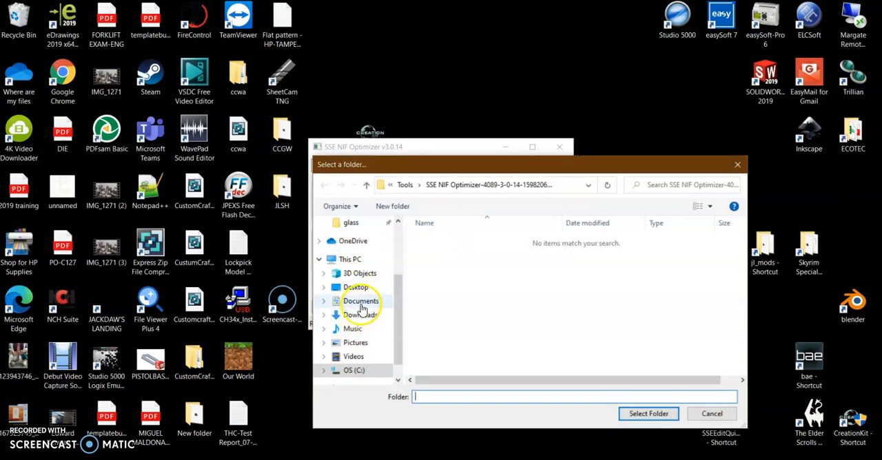
{"action": "left_click", "coordinate": [355, 288]}
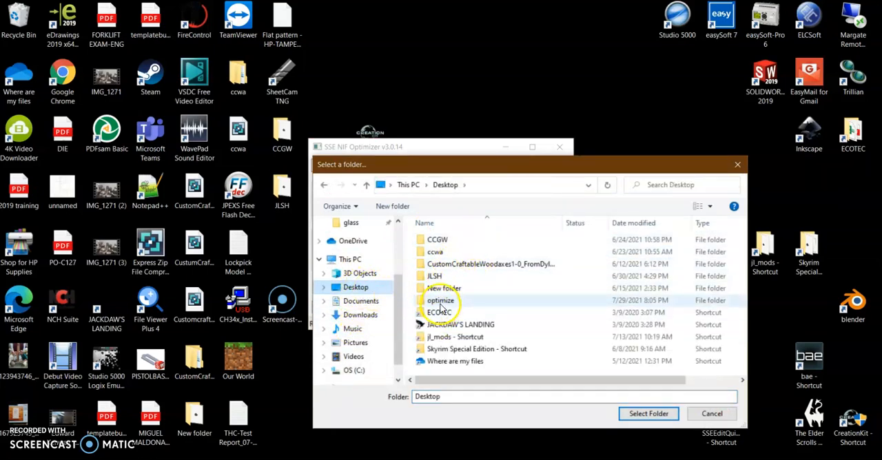
{"action": "left_click", "coordinate": [445, 301]}
{"action": "left_click", "coordinate": [624, 413]}
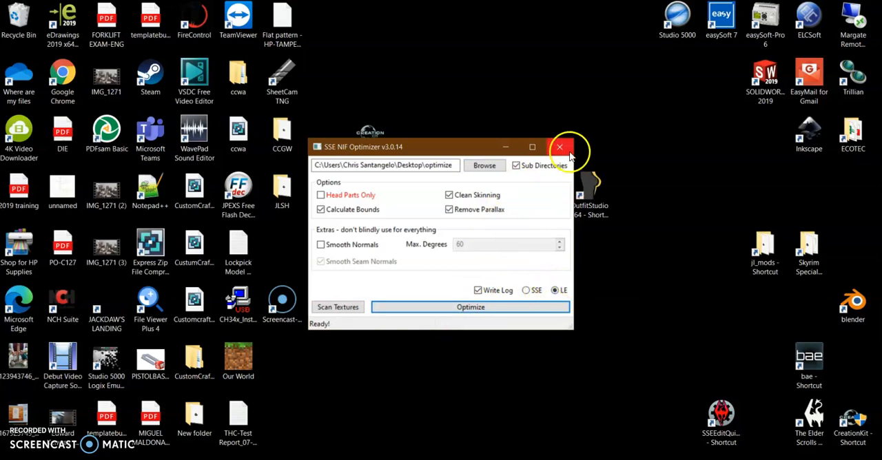
{"action": "left_click", "coordinate": [508, 149]}
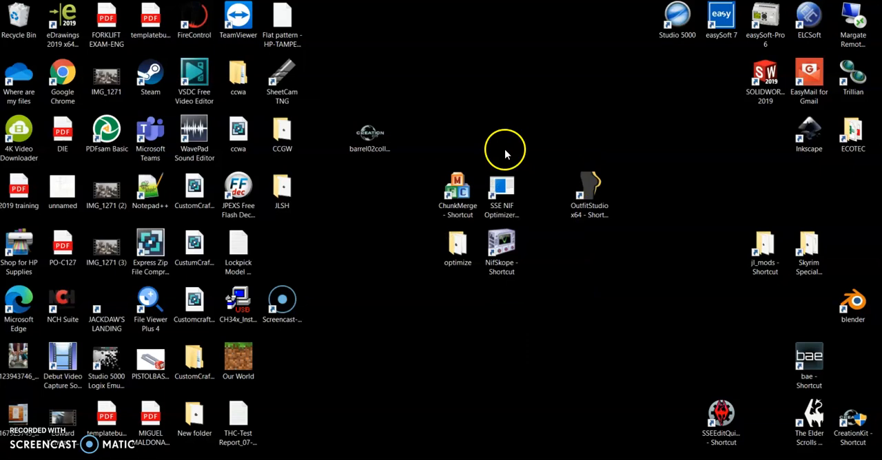
Start ChunkMerge from its desktop shortcut and dismiss the requests for a Nif.xml file.
{"action": "double_click", "coordinate": [454, 204]}
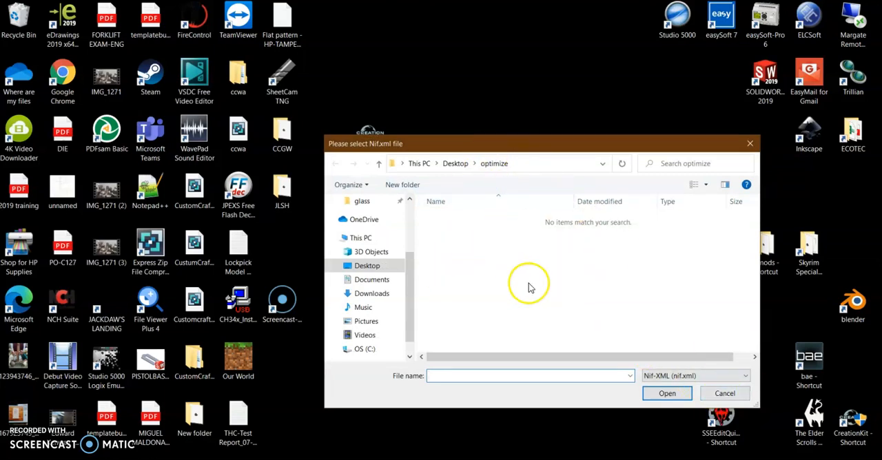
{"action": "left_click", "coordinate": [723, 394]}
{"action": "left_click", "coordinate": [725, 394]}
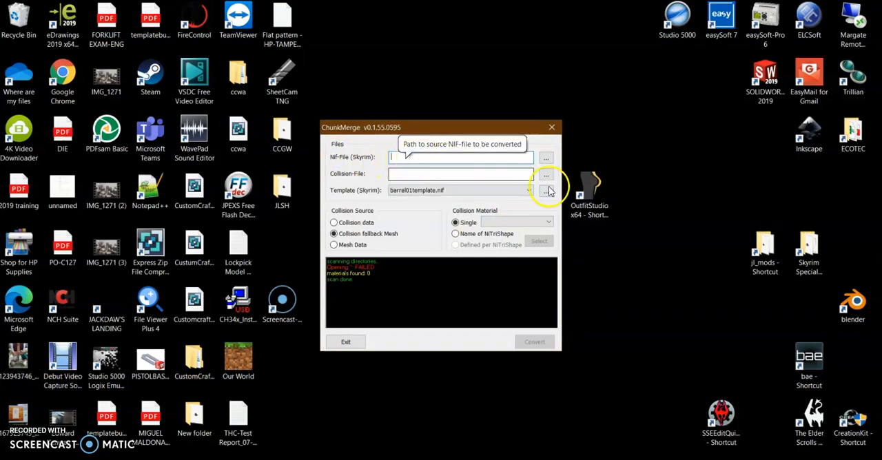
Set TwinPosts from the optimize folder as the Skyrim Nif-File and TwinPosts - Copy as the Collision-File.
{"action": "left_click", "coordinate": [546, 158]}
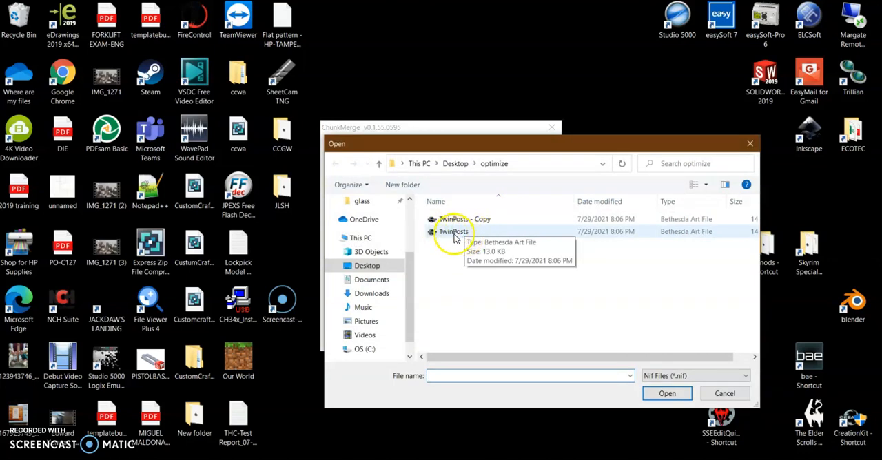
{"action": "left_click", "coordinate": [455, 234]}
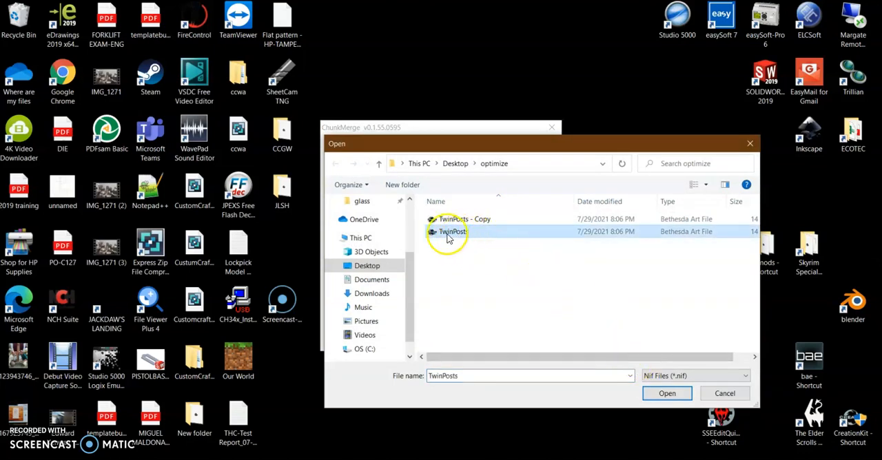
{"action": "left_click", "coordinate": [665, 394]}
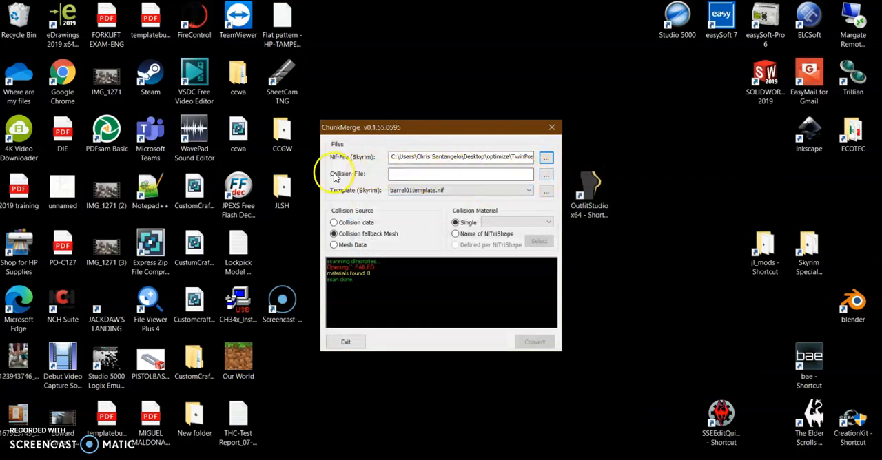
{"action": "left_click", "coordinate": [546, 175]}
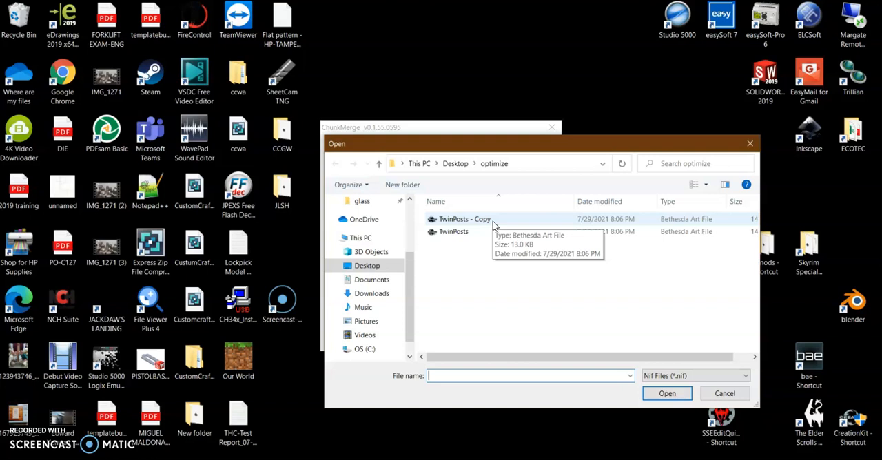
{"action": "left_click", "coordinate": [493, 221]}
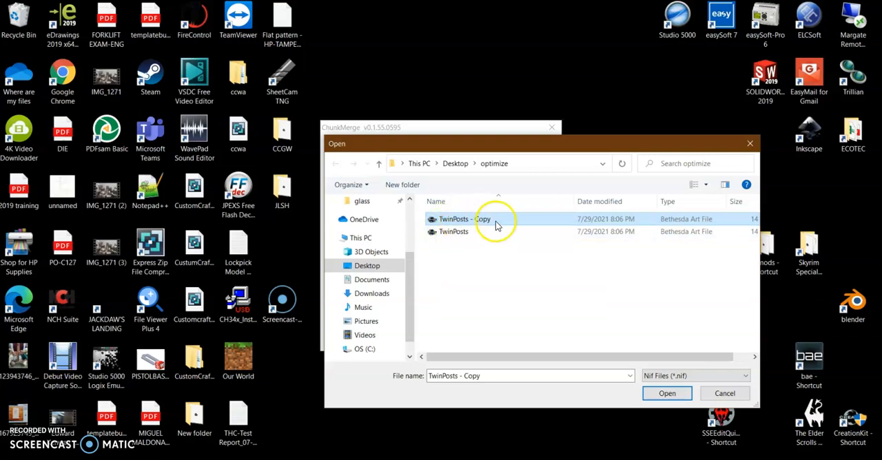
{"action": "left_click", "coordinate": [651, 393]}
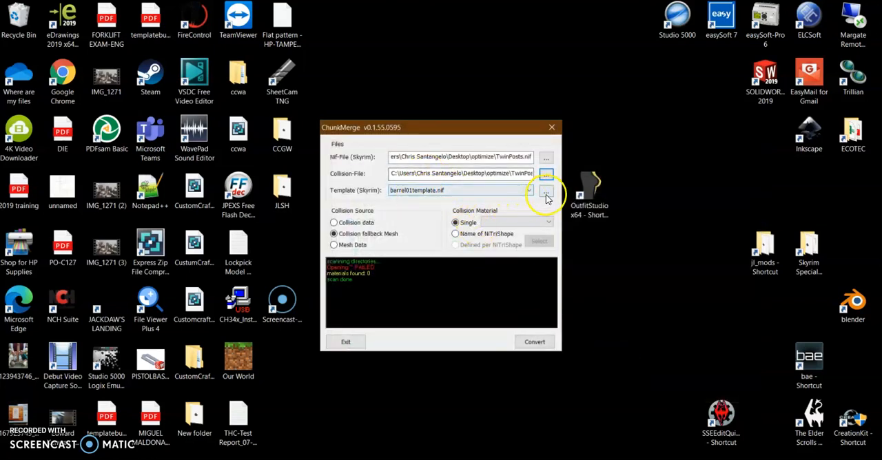
Choose barrel02collisiontemplate from the desktop as the Skyrim template file.
{"action": "left_click", "coordinate": [546, 193]}
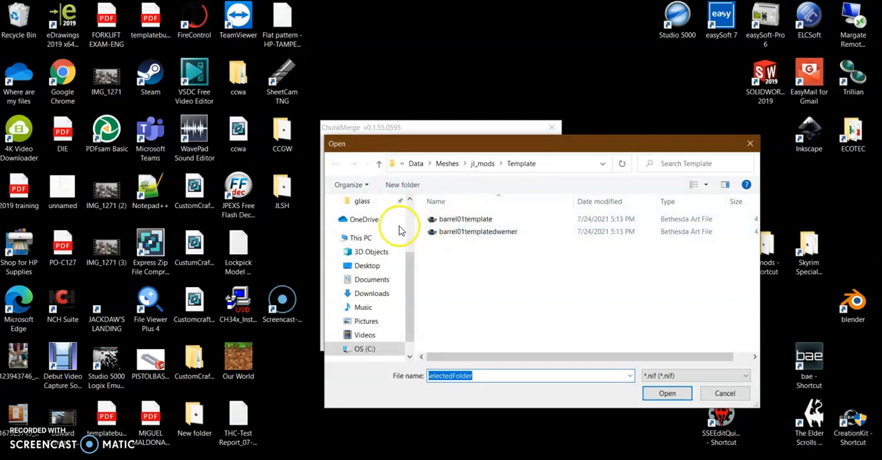
{"action": "left_click", "coordinate": [383, 267]}
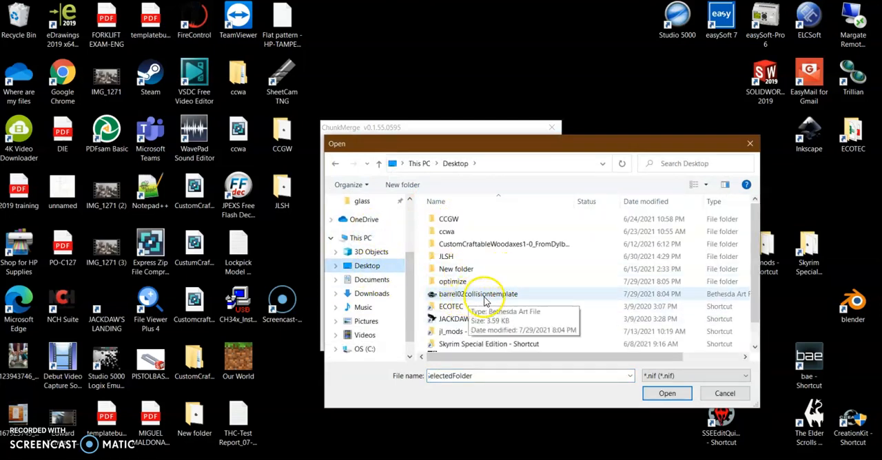
{"action": "left_click", "coordinate": [492, 295]}
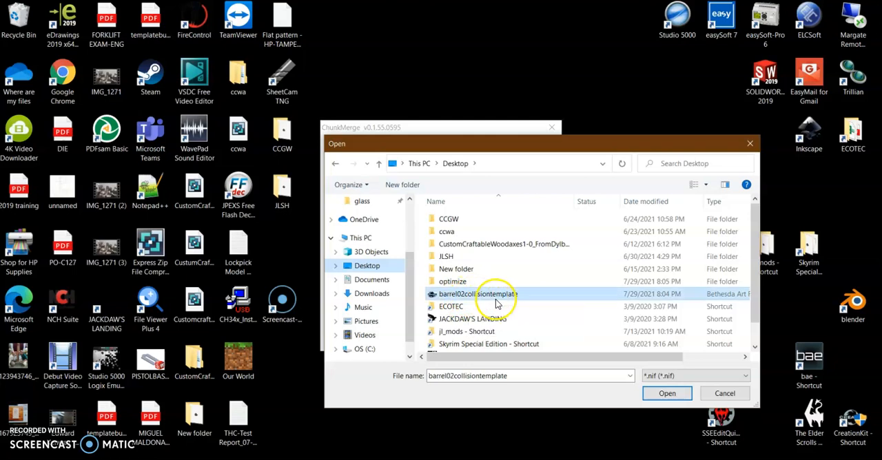
{"action": "left_click", "coordinate": [659, 394]}
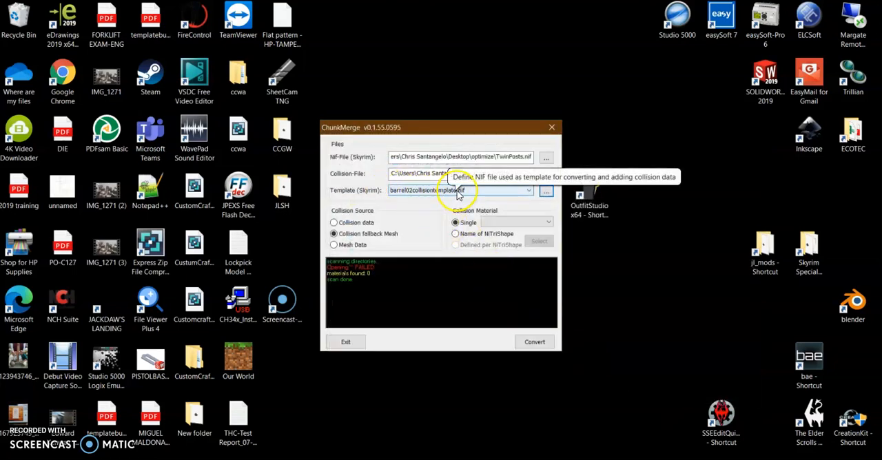
Convert the TwinPosts mesh using the collision fallback mesh, check the conversion log, and close ChunkMerge.
{"action": "left_click", "coordinate": [538, 346]}
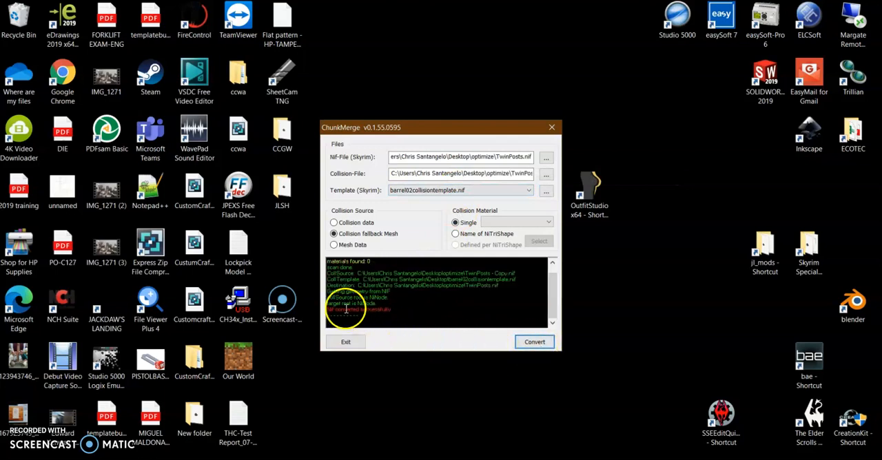
{"action": "left_click_drag", "start_coordinate": [330, 310], "coordinate": [388, 312]}
{"action": "left_click", "coordinate": [464, 320]}
{"action": "left_click", "coordinate": [552, 127]}
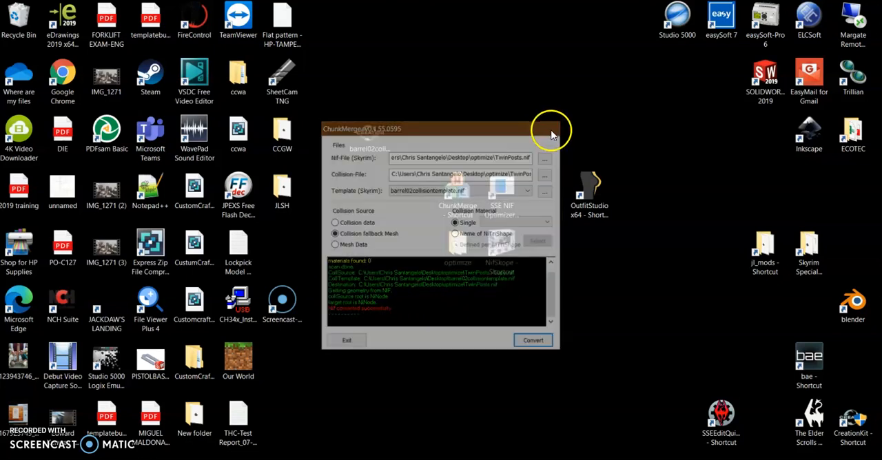
Restore SSE NIF Optimizer, optimize the meshes in the desktop's optimize folder for SSE, and close the program.
{"action": "left_click", "coordinate": [386, 459]}
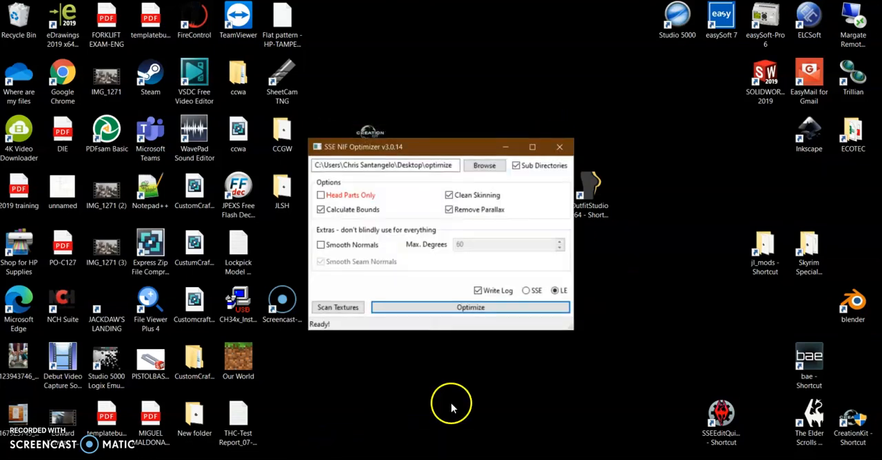
{"action": "left_click_drag", "start_coordinate": [428, 165], "coordinate": [449, 170]}
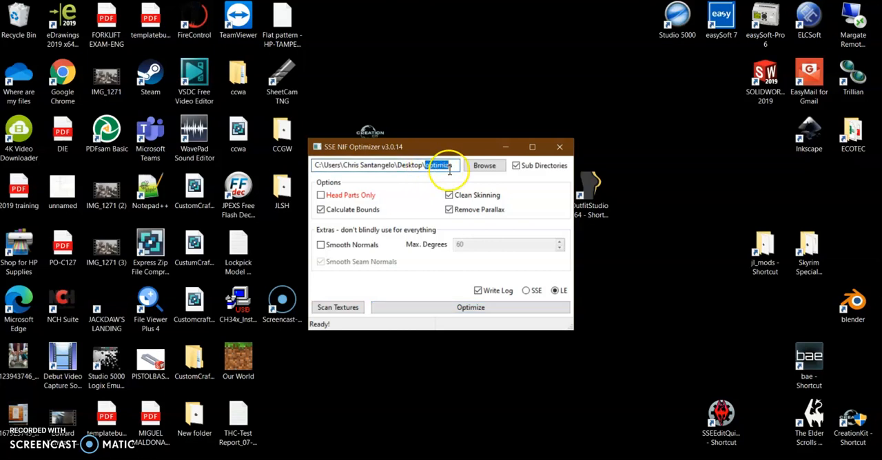
{"action": "left_click", "coordinate": [529, 293]}
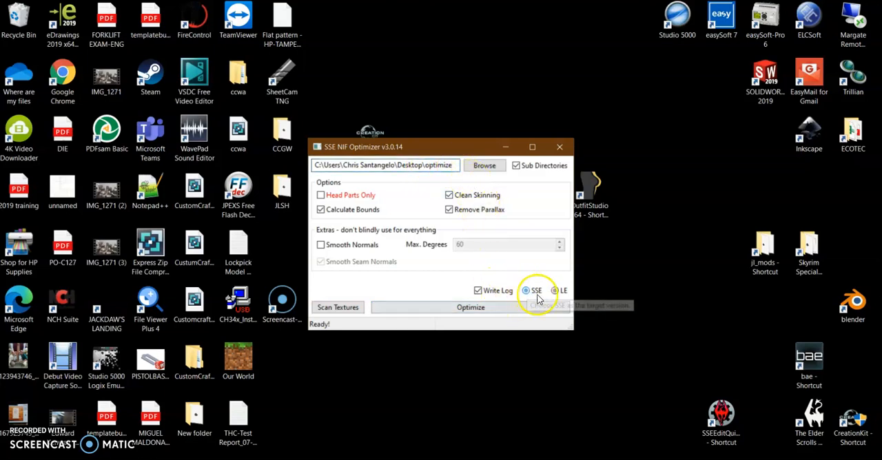
{"action": "left_click", "coordinate": [485, 308]}
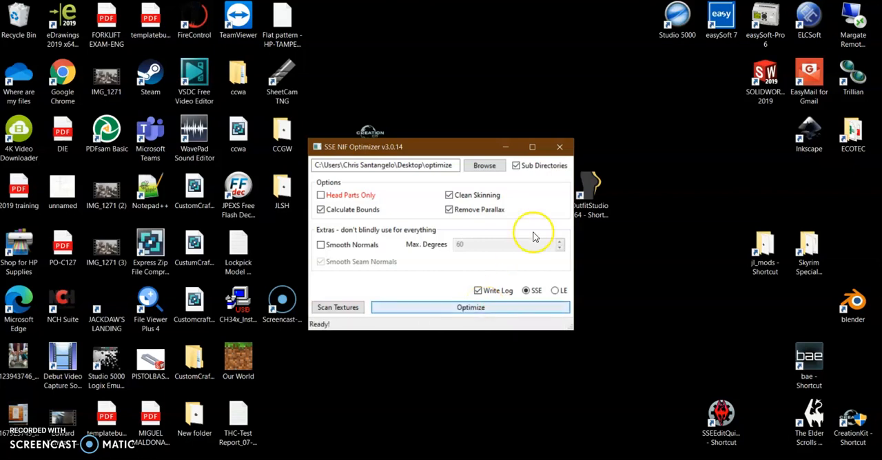
{"action": "left_click", "coordinate": [558, 149]}
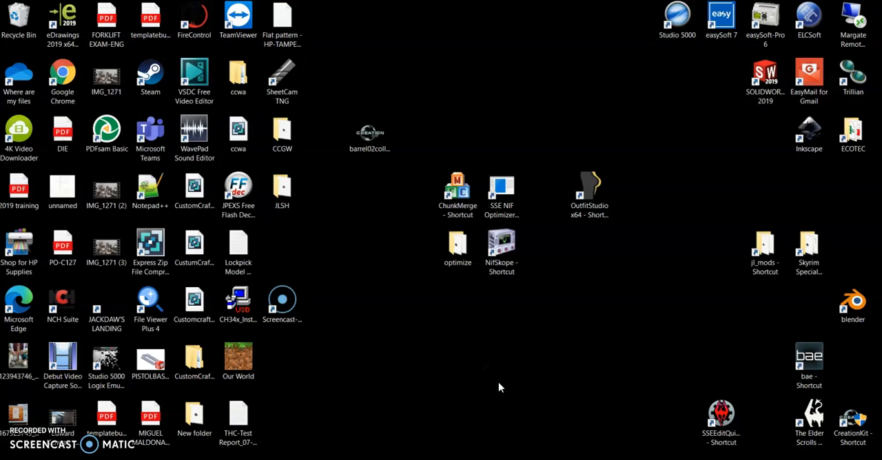
Start NifSkope and delete TwinPosts - Copy from the optimize folder while browsing for a file to open.
{"action": "double_click", "coordinate": [506, 270]}
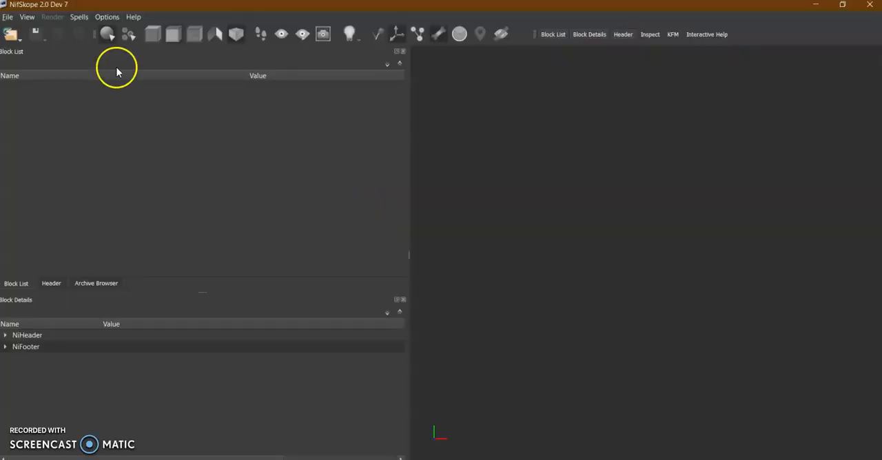
{"action": "left_click", "coordinate": [14, 36]}
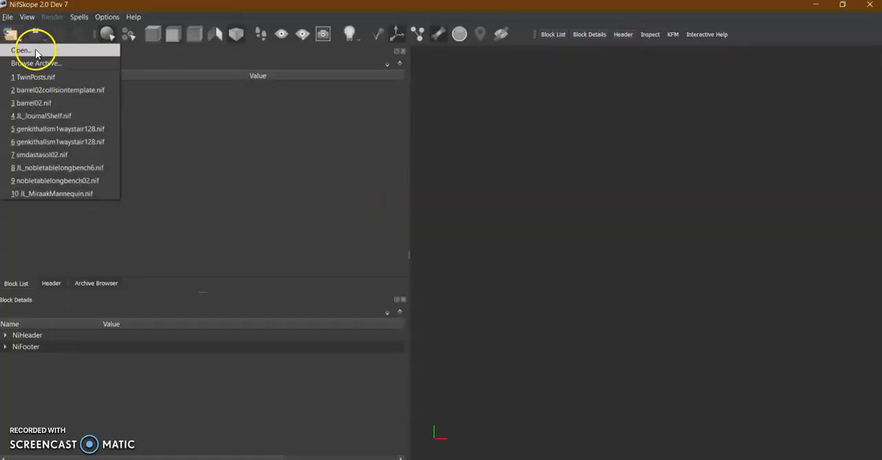
{"action": "left_click", "coordinate": [27, 51]}
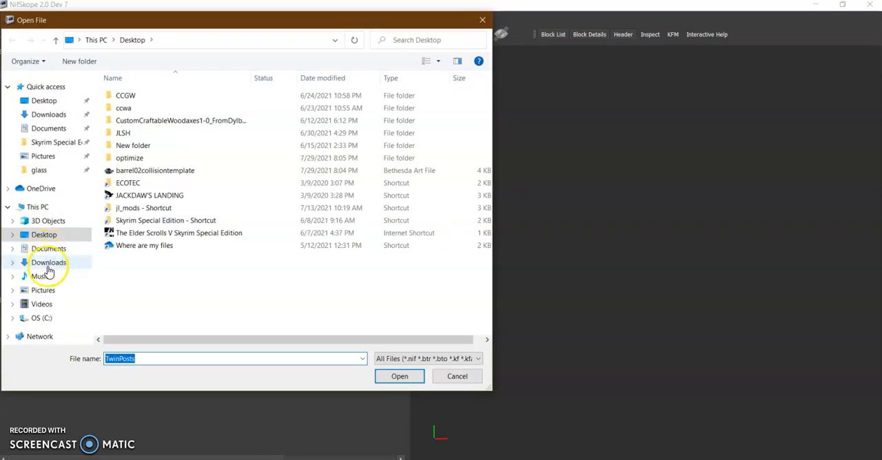
{"action": "double_click", "coordinate": [129, 158]}
{"action": "left_click", "coordinate": [157, 100]}
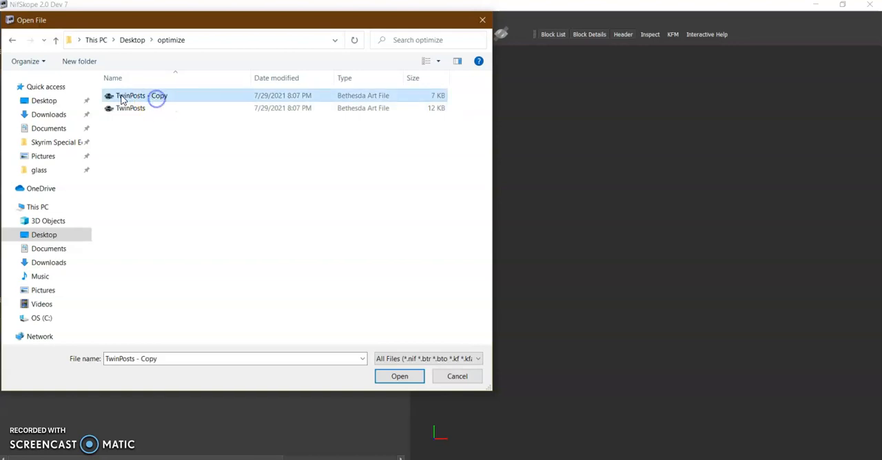
{"action": "key", "text": "Delete"}
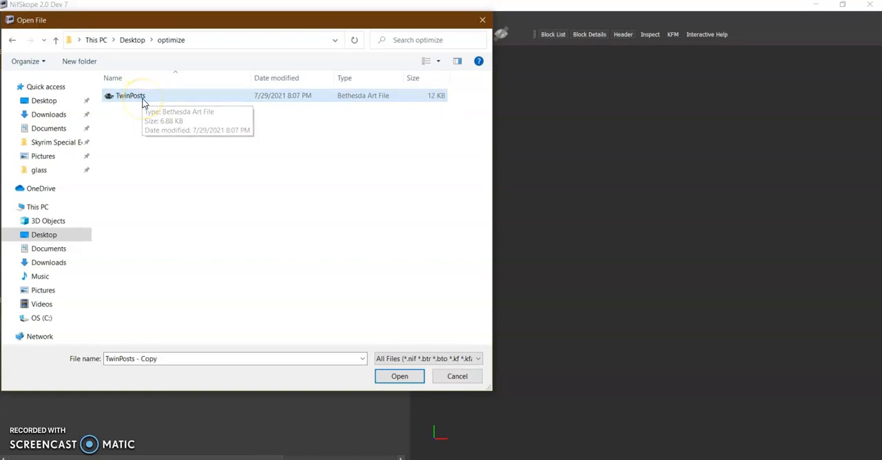
Open TwinPosts from the optimize folder, show its collision wireframe, inspect it around both posts, and close NifSkope.
{"action": "left_click", "coordinate": [117, 97]}
{"action": "left_click", "coordinate": [387, 376]}
{"action": "left_click_drag", "start_coordinate": [714, 302], "coordinate": [629, 324]}
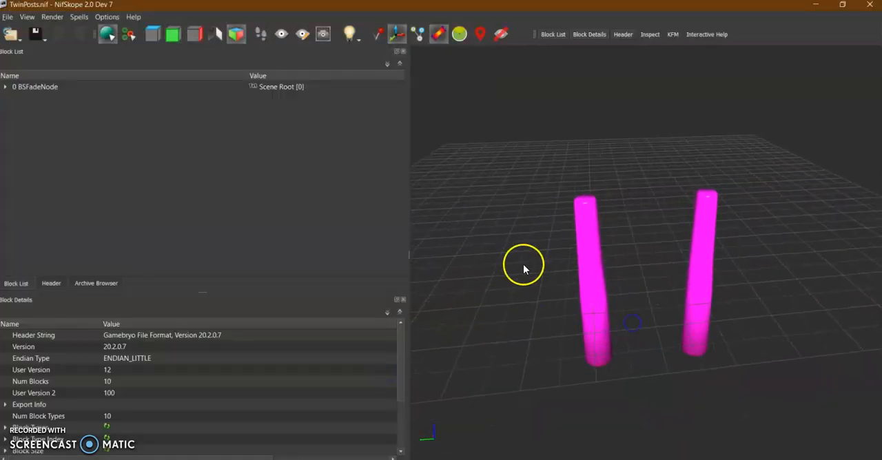
{"action": "left_click", "coordinate": [383, 36]}
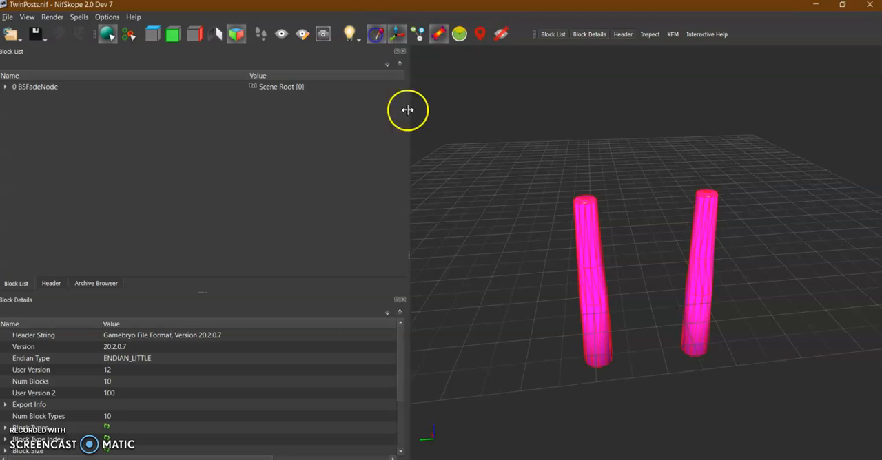
{"action": "left_click_drag", "start_coordinate": [542, 308], "coordinate": [530, 291]}
{"action": "scroll", "coordinate": [610, 303], "scroll_direction": "up", "scroll_amount": 8}
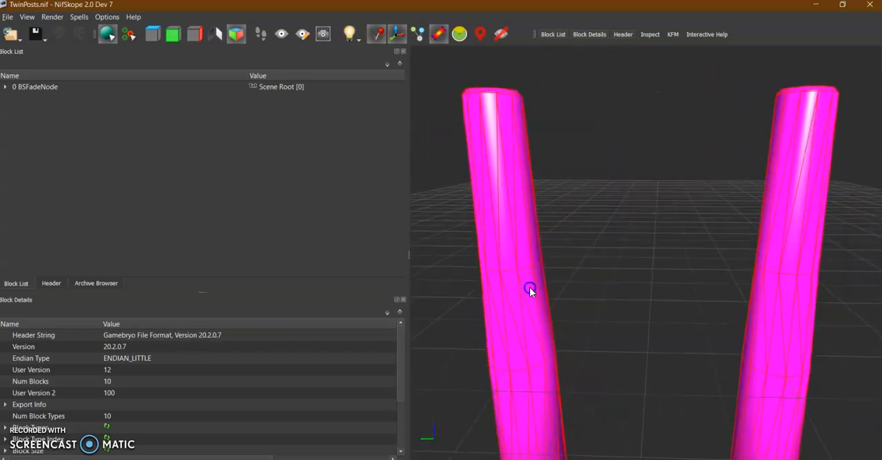
{"action": "left_click", "coordinate": [868, 7]}
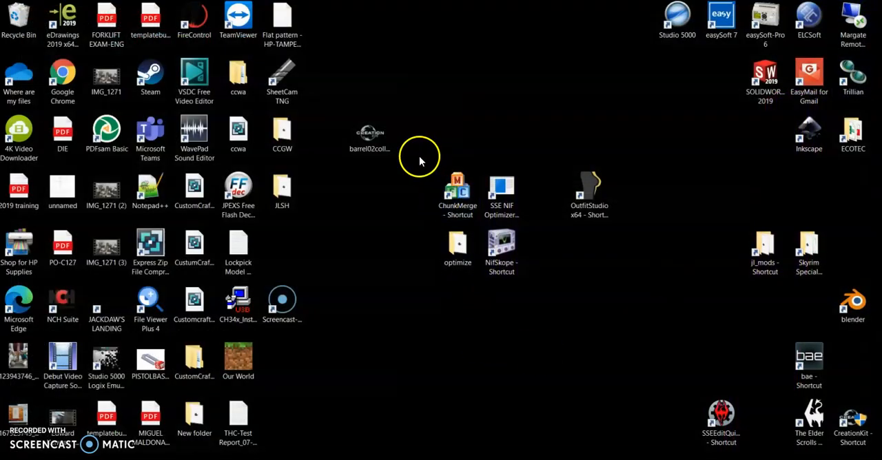
{"action": "left_click_drag", "start_coordinate": [419, 160], "coordinate": [542, 314]}
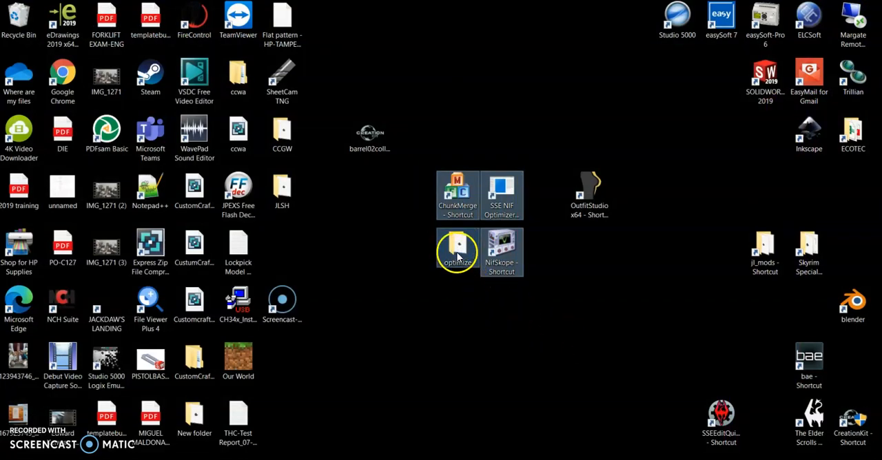
{"action": "left_click", "coordinate": [468, 364]}
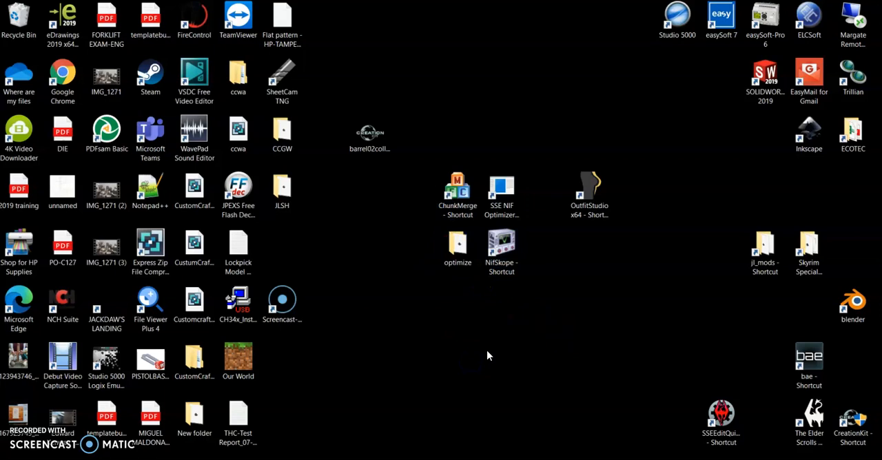